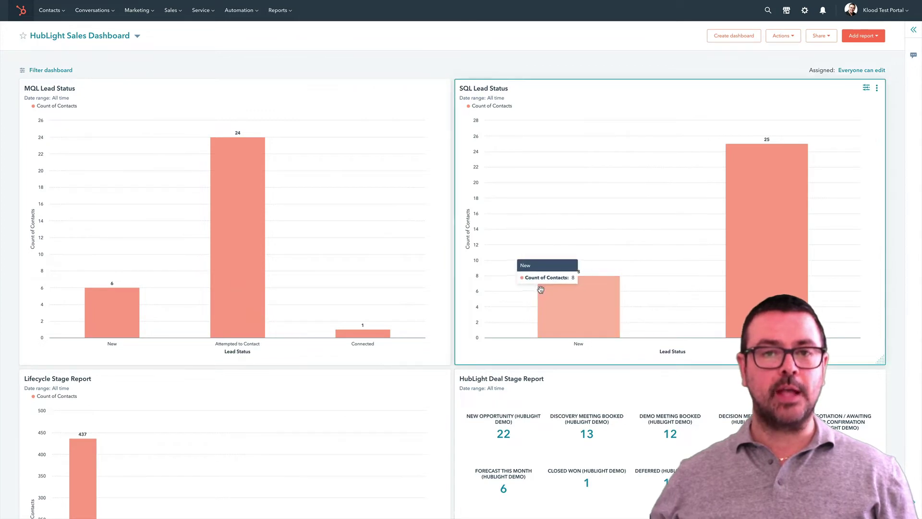
Inspect the contacts behind the New column of the MQL Lead Status report, and close the details.
{"action": "scroll", "coordinate": [540, 290], "scroll_direction": "down", "scroll_amount": 1}
{"action": "scroll", "coordinate": [251, 259], "scroll_direction": "down", "scroll_amount": 1}
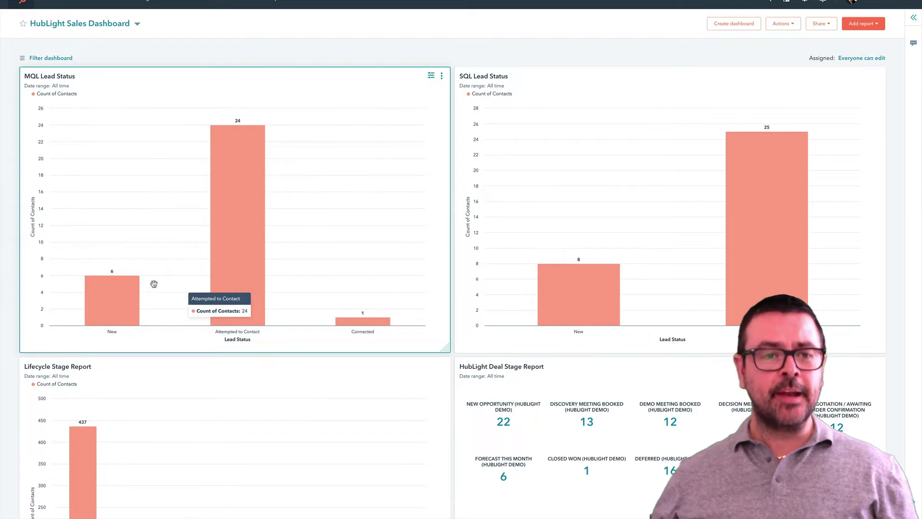
{"action": "left_click", "coordinate": [108, 309]}
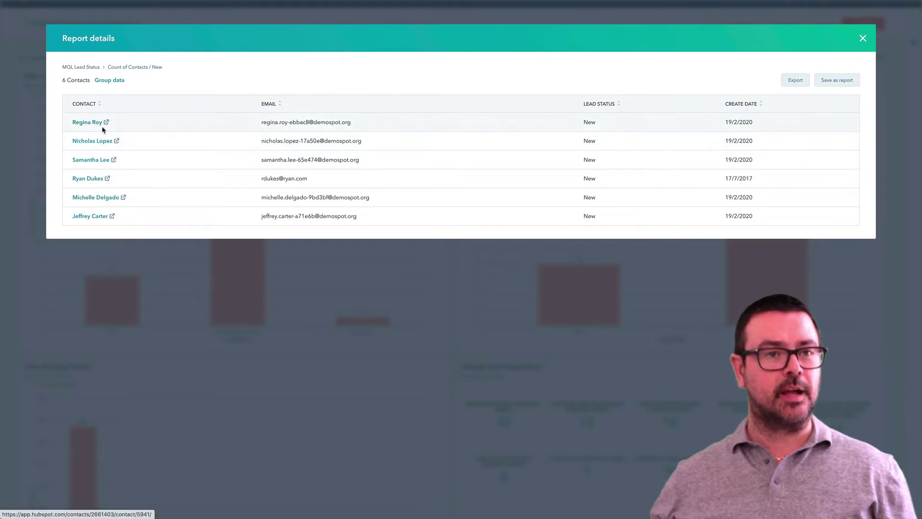
{"action": "left_click", "coordinate": [863, 40]}
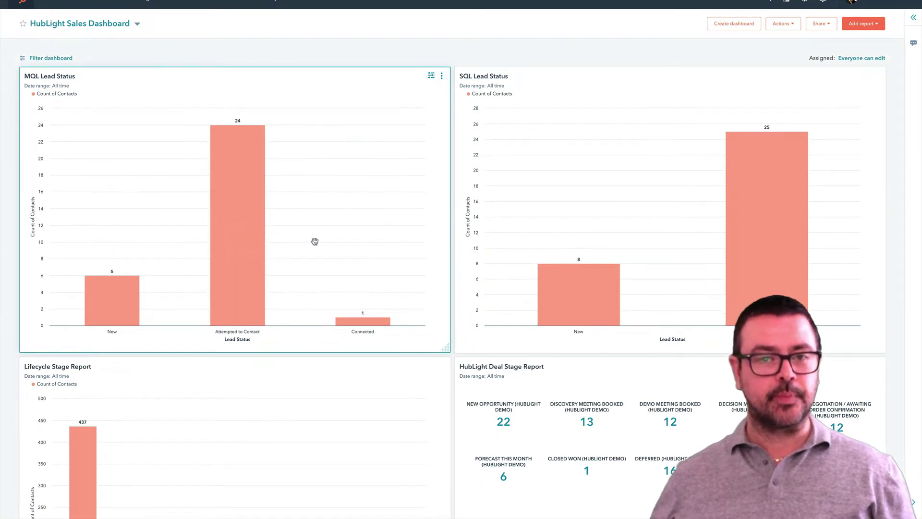
Review the Lifecycle Stage Report and the HubLight Deal Stage Report on the sales dashboard.
{"action": "scroll", "coordinate": [305, 374], "scroll_direction": "down", "scroll_amount": 3}
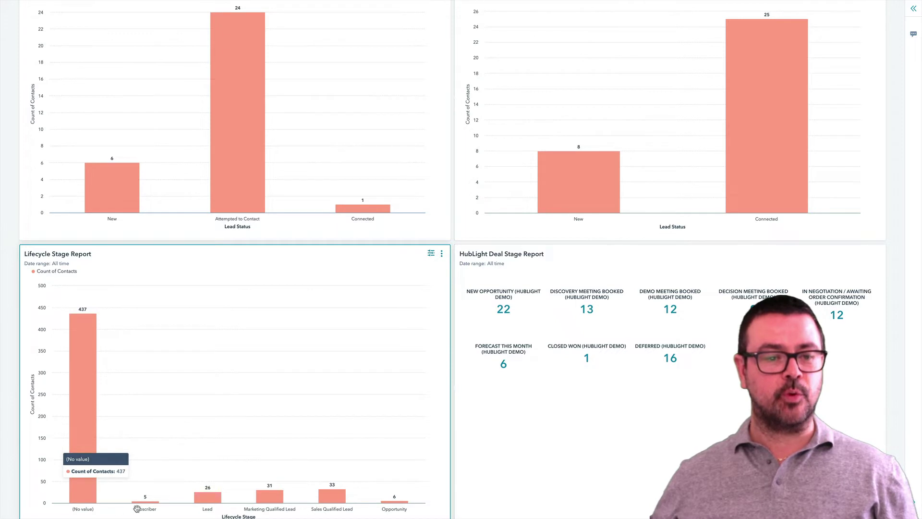
{"action": "mouse_move", "coordinate": [148, 501]}
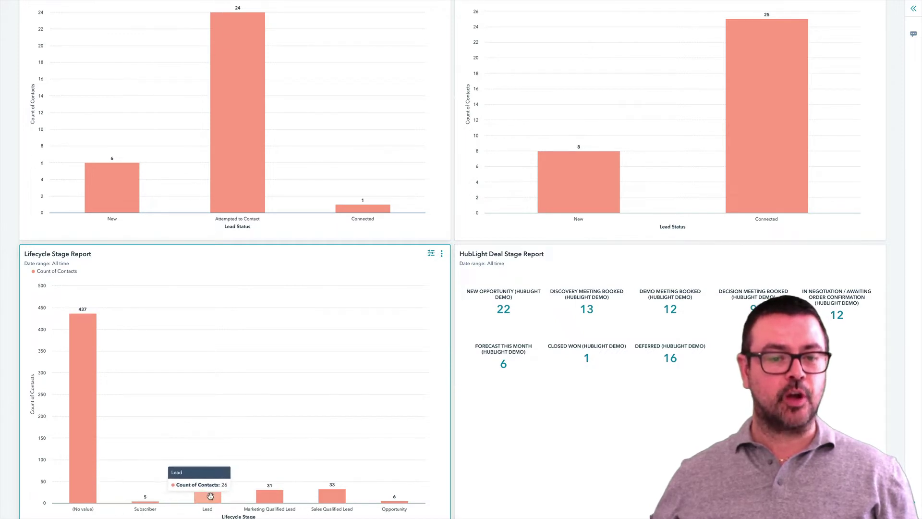
{"action": "mouse_move", "coordinate": [268, 492]}
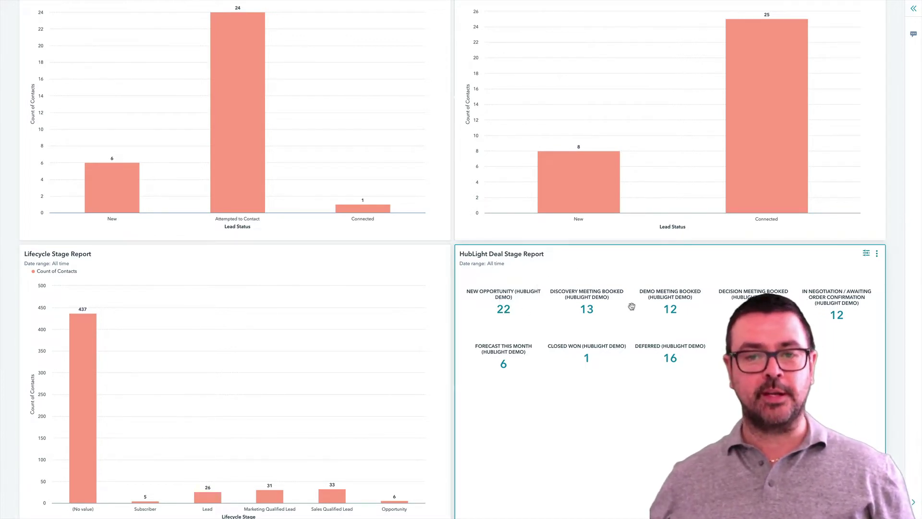
{"action": "scroll", "coordinate": [768, 144], "scroll_direction": "up", "scroll_amount": 3}
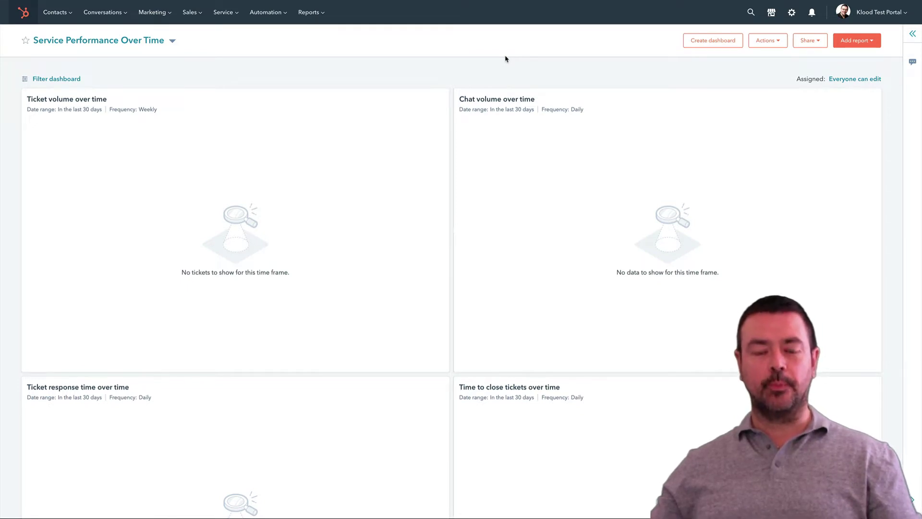
Look through the list of existing dashboards, and close it without switching dashboards.
{"action": "left_click", "coordinate": [309, 12]}
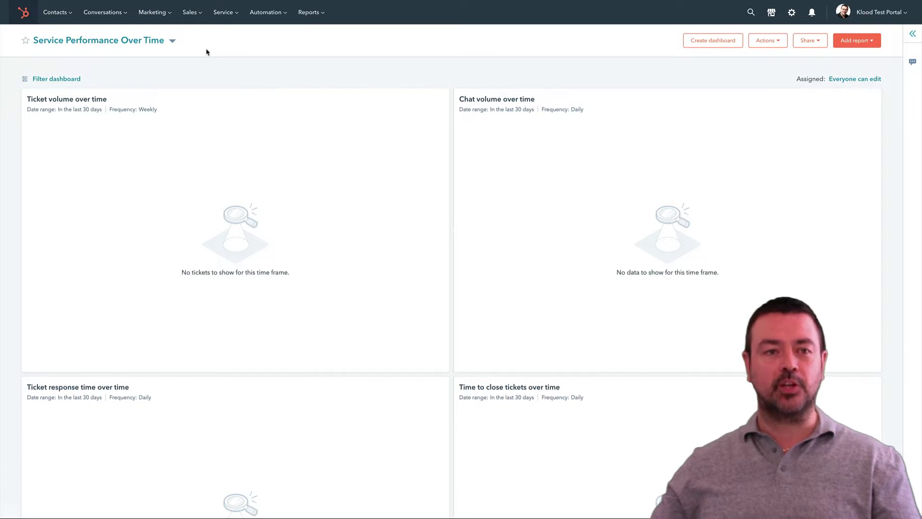
{"action": "left_click", "coordinate": [172, 42]}
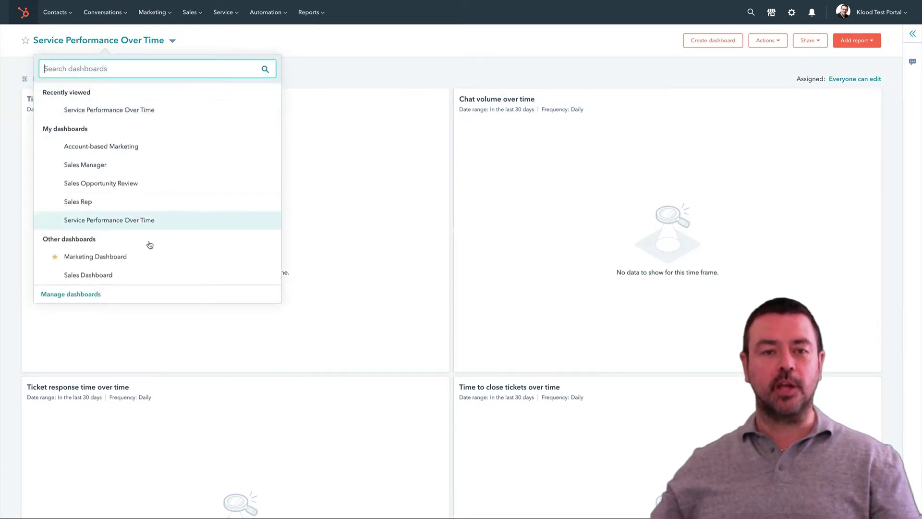
{"action": "left_click", "coordinate": [370, 67]}
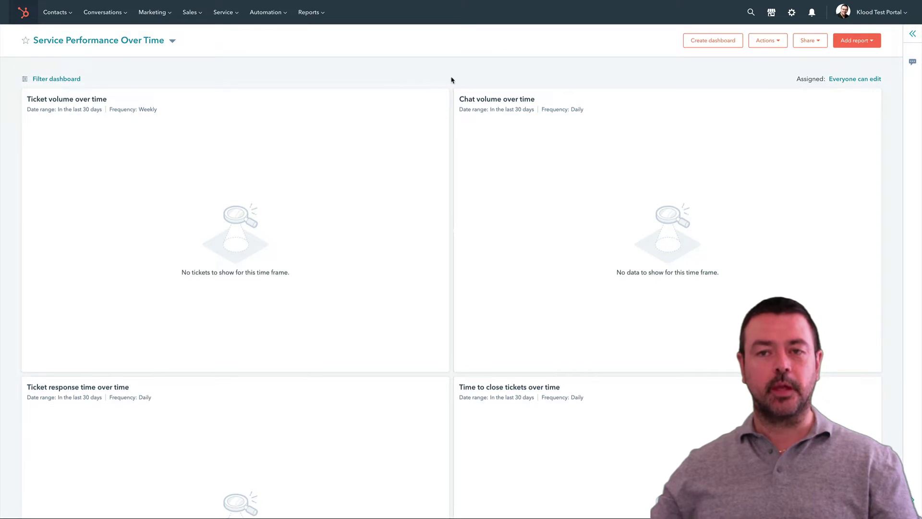
Create a dashboard from scratch named HubLight Sales Dashboard, with view and edit access for everyone.
{"action": "left_click", "coordinate": [699, 44]}
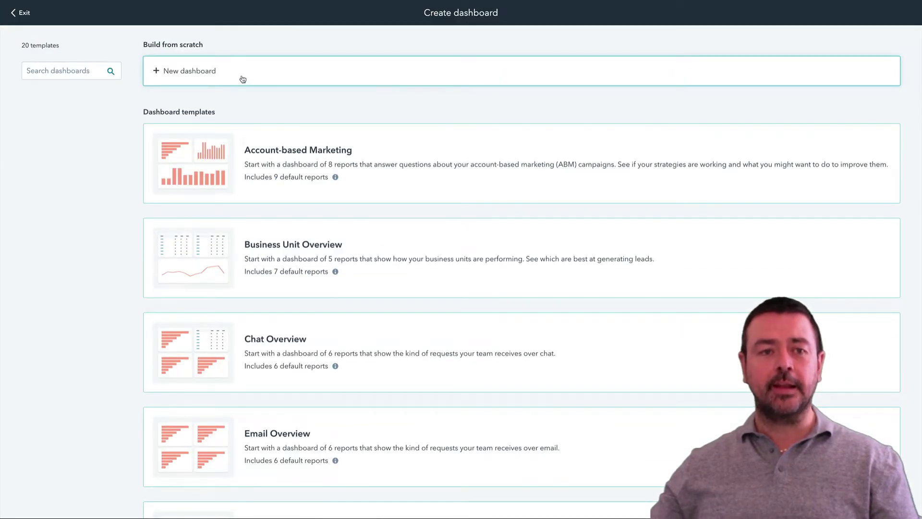
{"action": "left_click", "coordinate": [204, 71]}
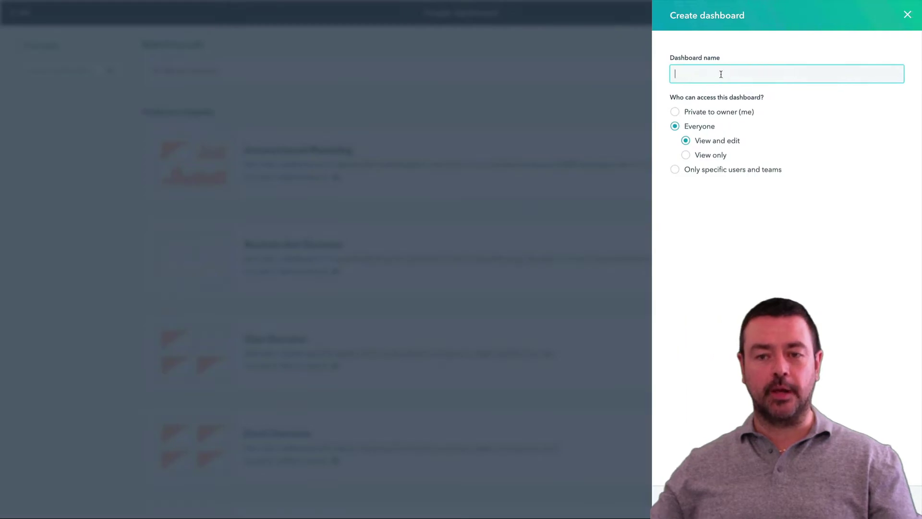
{"action": "type", "text": "HubLisght"}
{"action": "key", "text": "BackSpace"}
{"action": "key", "text": "BackSpace"}
{"action": "key", "text": "BackSpace"}
{"action": "key", "text": "BackSpace"}
{"action": "type", "text": "gh"}
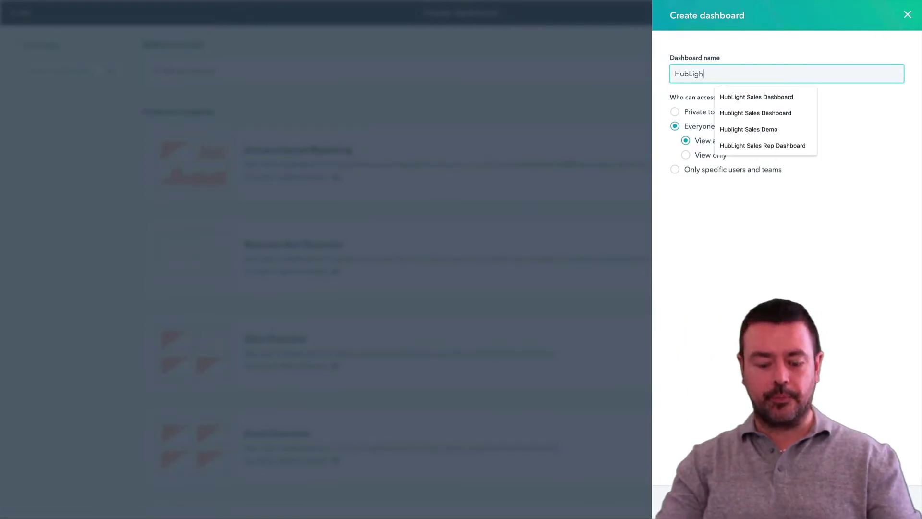
{"action": "type", "text": "t Sales Dashboard"}
{"action": "left_click", "coordinate": [758, 126]}
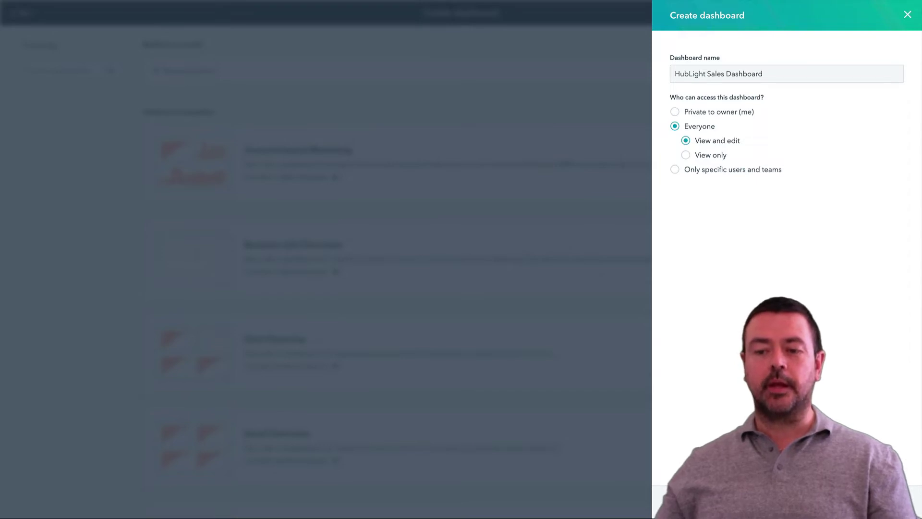
{"action": "left_click", "coordinate": [684, 502]}
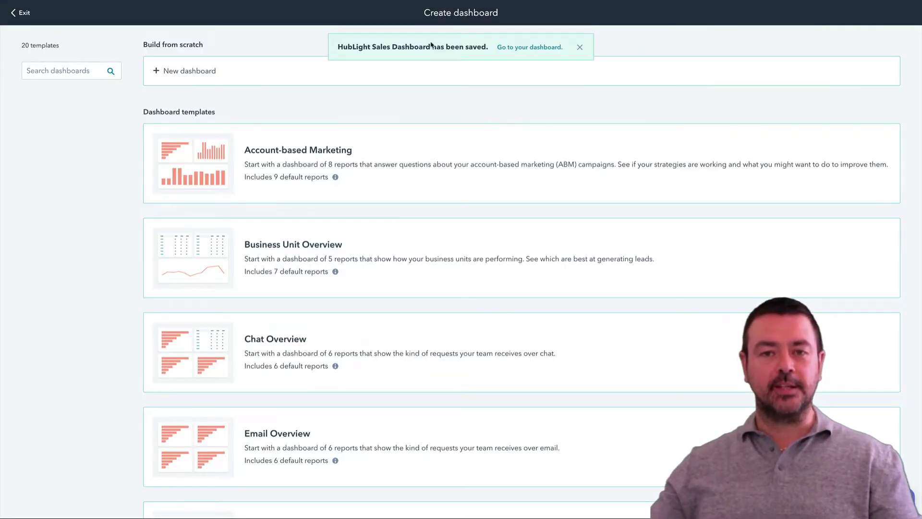
Go to the new HubLight Sales Dashboard and start a single object report from scratch based on Contacts.
{"action": "left_click", "coordinate": [502, 49]}
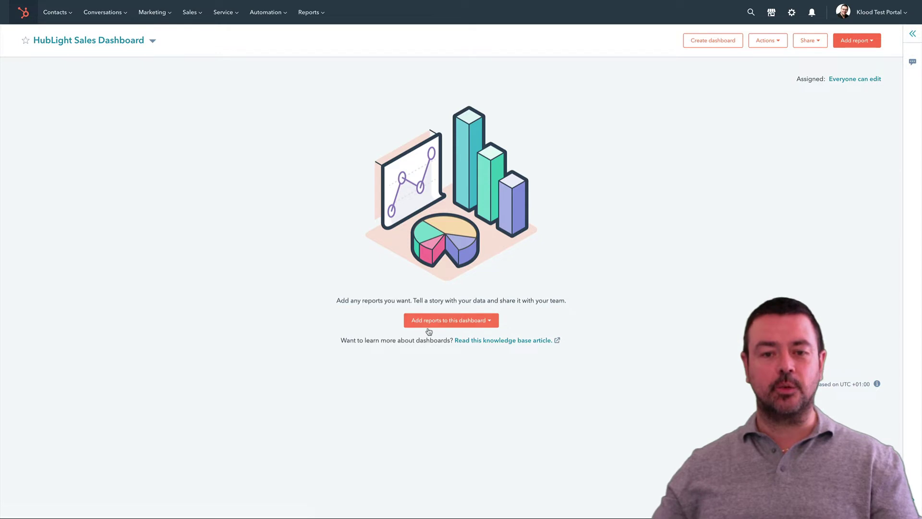
{"action": "left_click", "coordinate": [478, 325]}
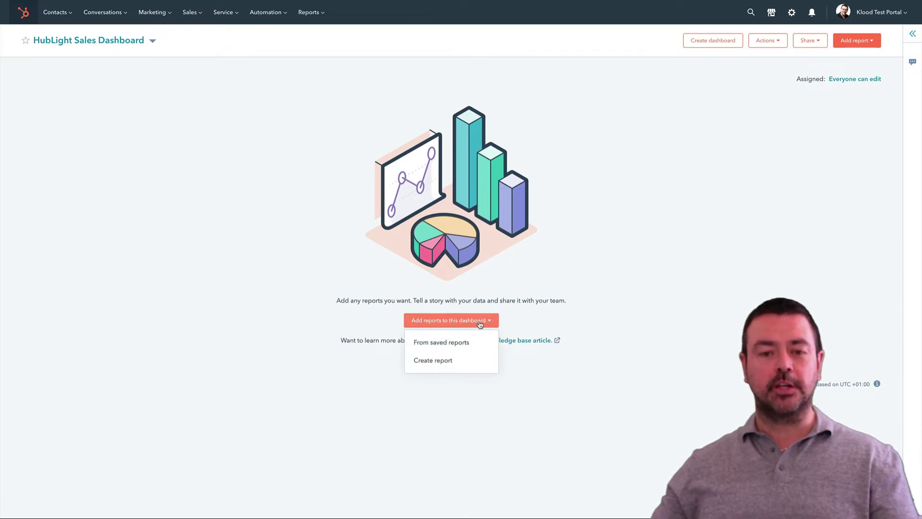
{"action": "left_click", "coordinate": [425, 363]}
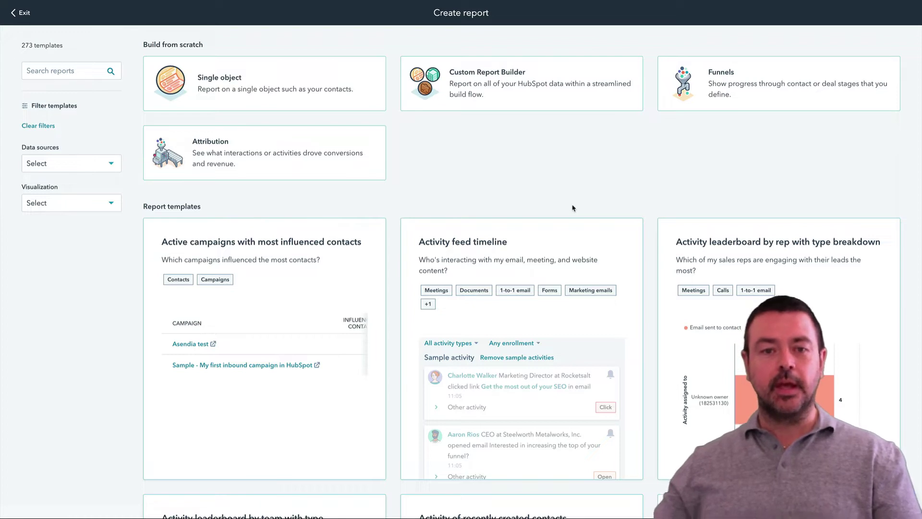
{"action": "left_click", "coordinate": [246, 80]}
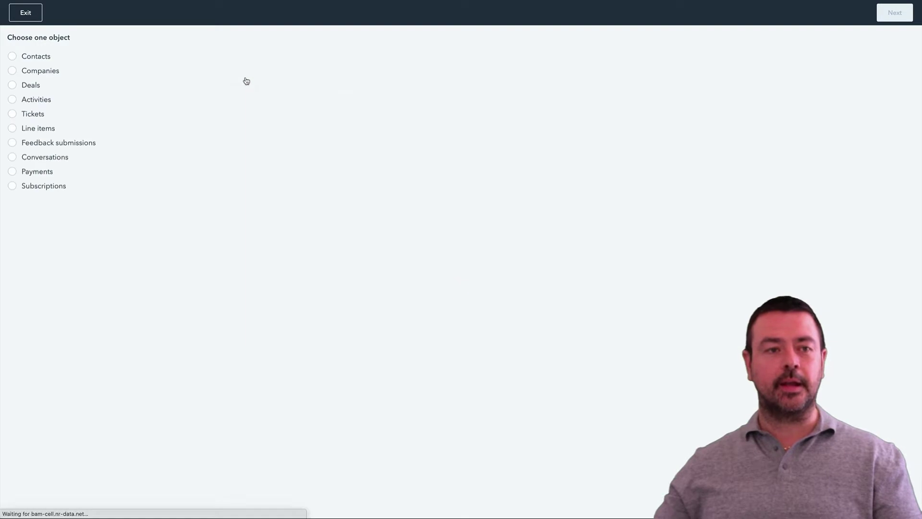
{"action": "left_click", "coordinate": [37, 56]}
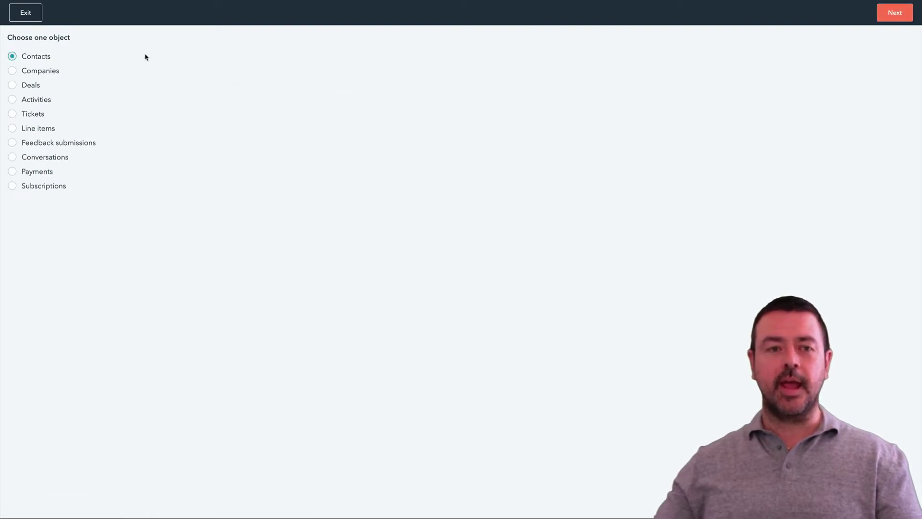
{"action": "left_click", "coordinate": [883, 19]}
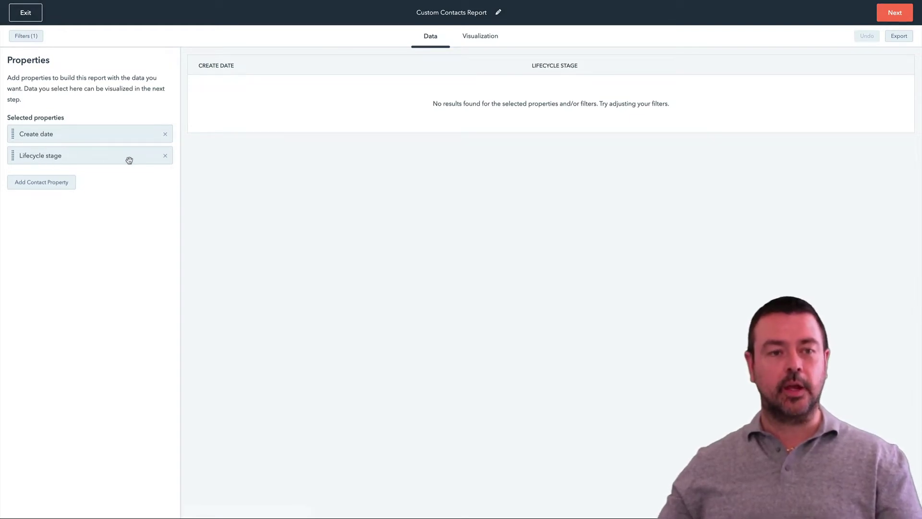
Add the Lead status contact property to the report's data.
{"action": "left_click", "coordinate": [37, 189]}
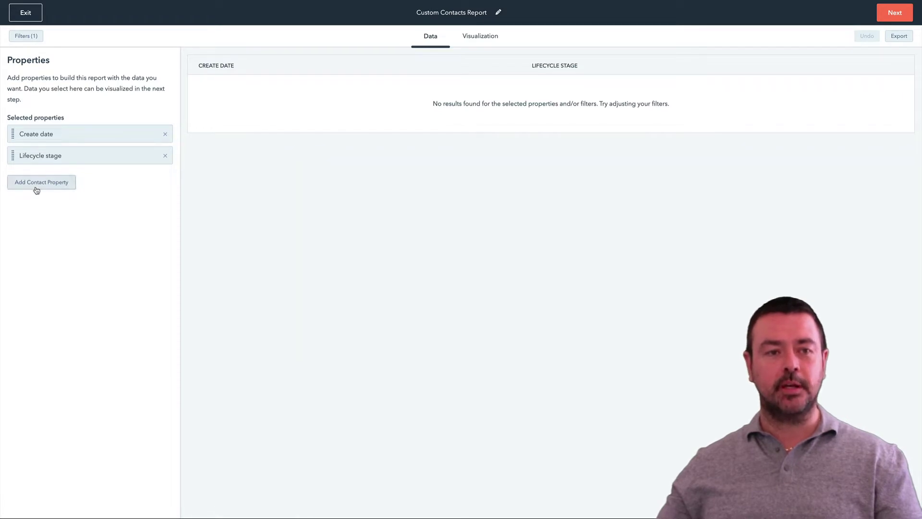
{"action": "left_click", "coordinate": [90, 80]}
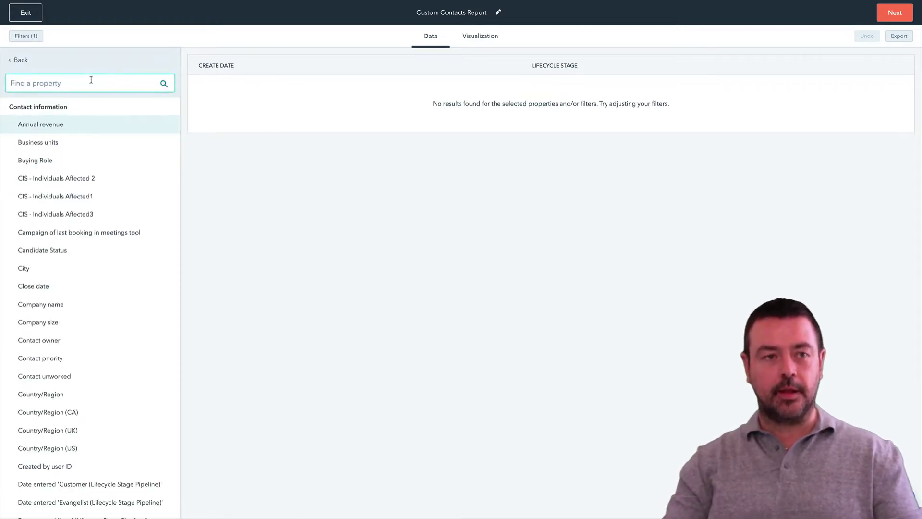
{"action": "type", "text": "lea"}
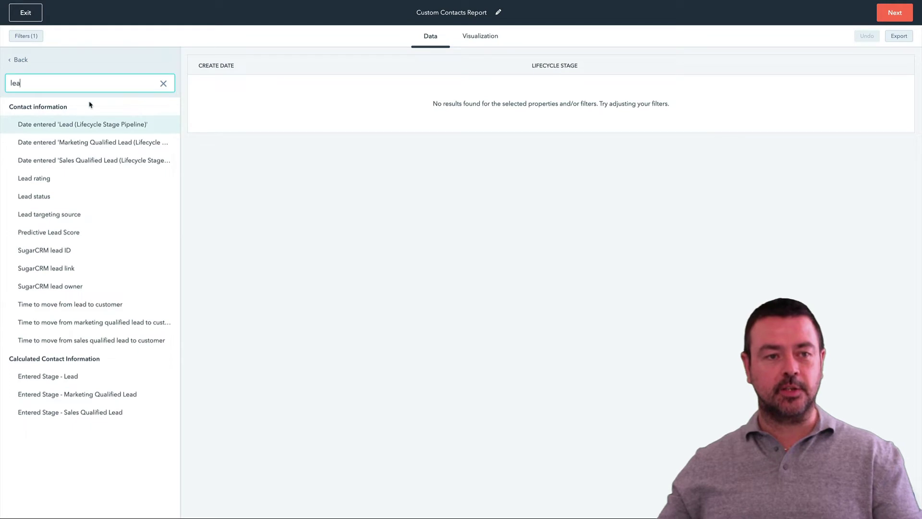
{"action": "left_click", "coordinate": [36, 200]}
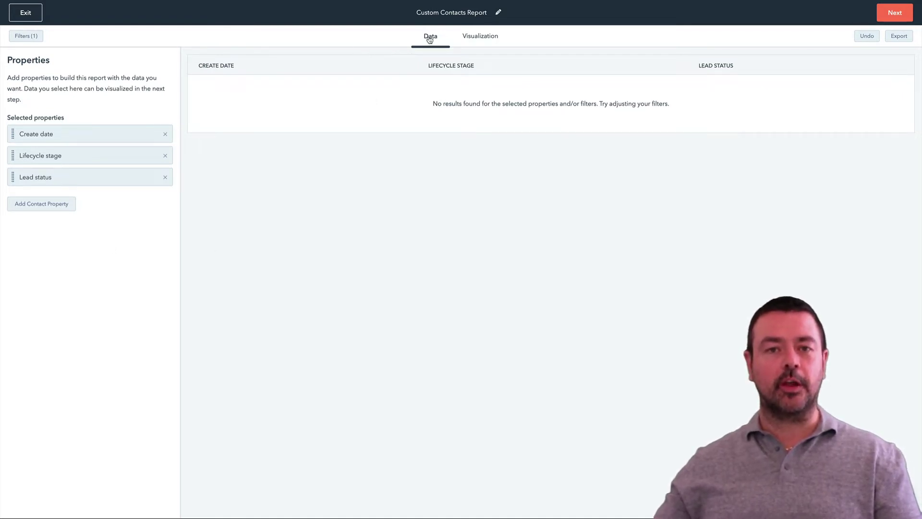
Visualize the report as a column chart displaying Lead status measured by Count of Contacts.
{"action": "left_click", "coordinate": [486, 38]}
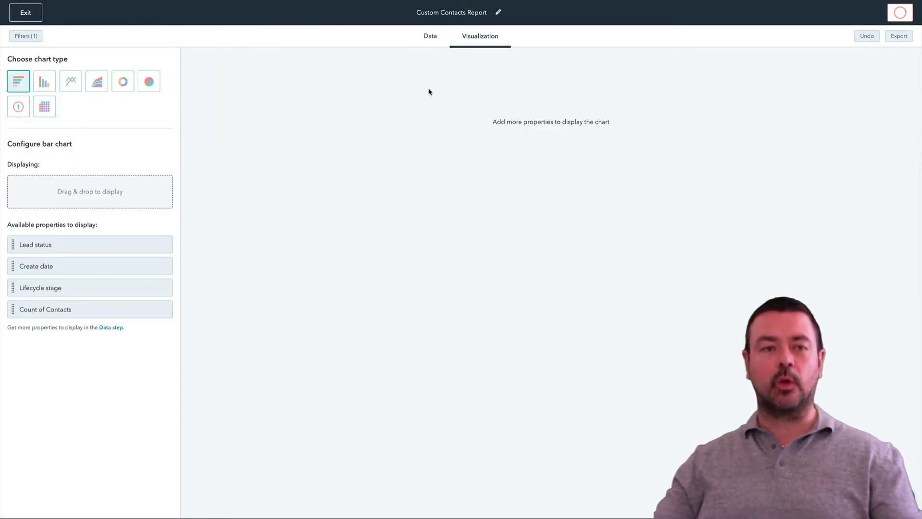
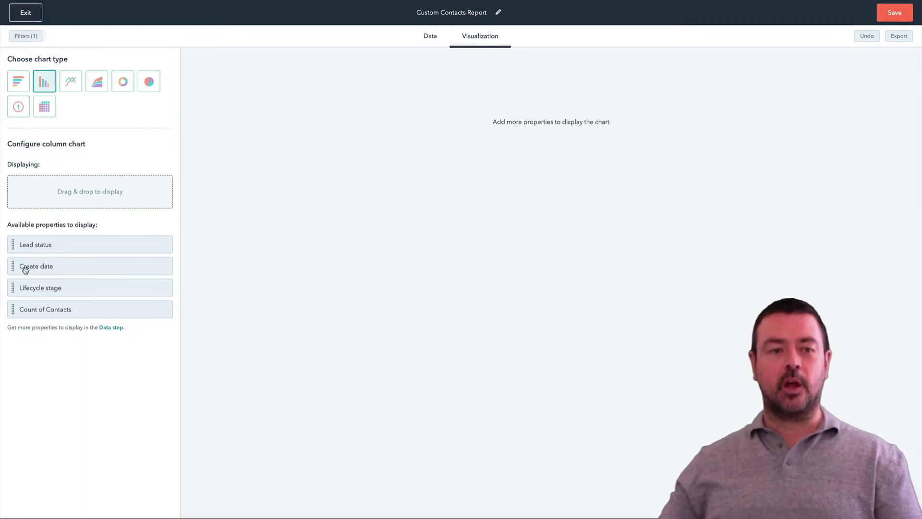
{"action": "left_click_drag", "start_coordinate": [20, 247], "coordinate": [29, 197]}
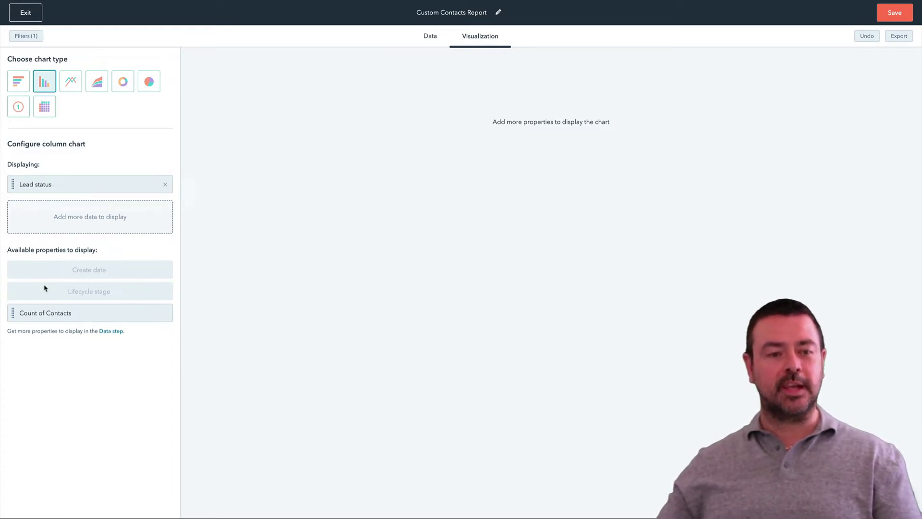
{"action": "left_click_drag", "start_coordinate": [42, 320], "coordinate": [67, 232]}
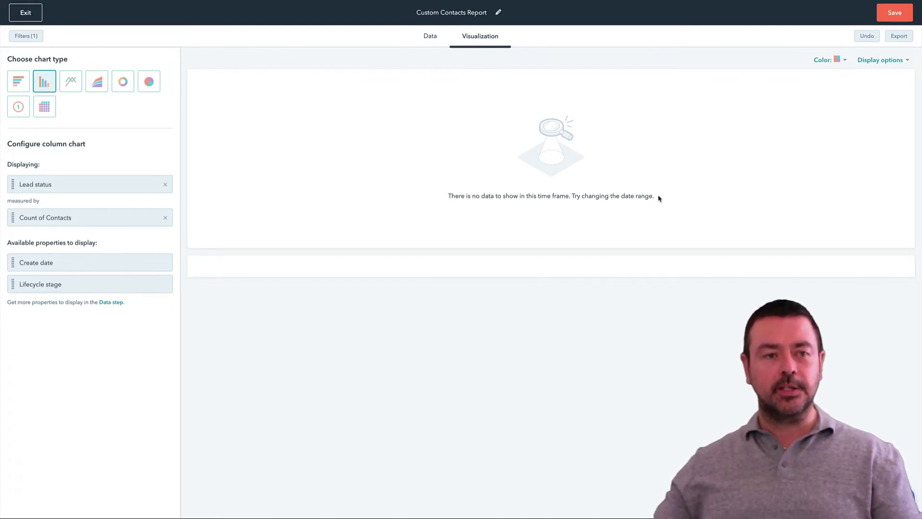
Set the report's required Create date filter to all time.
{"action": "left_click", "coordinate": [34, 40]}
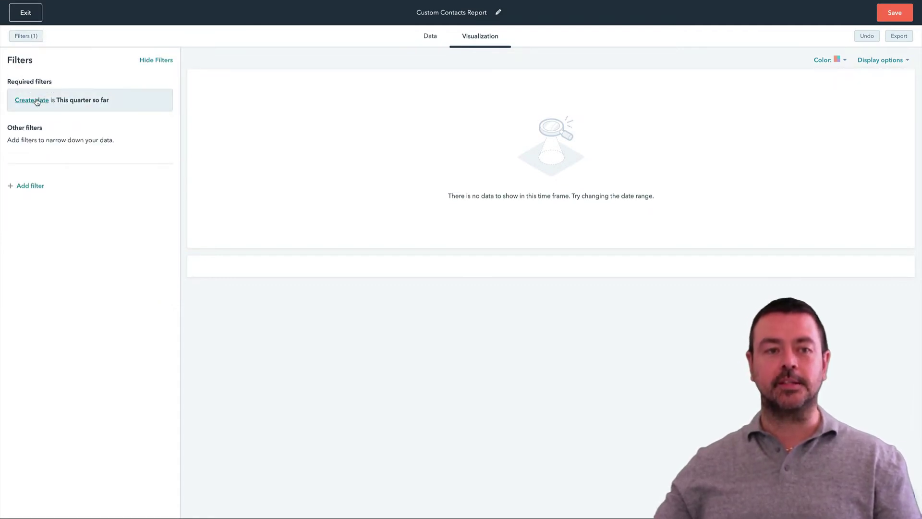
{"action": "left_click", "coordinate": [97, 105]}
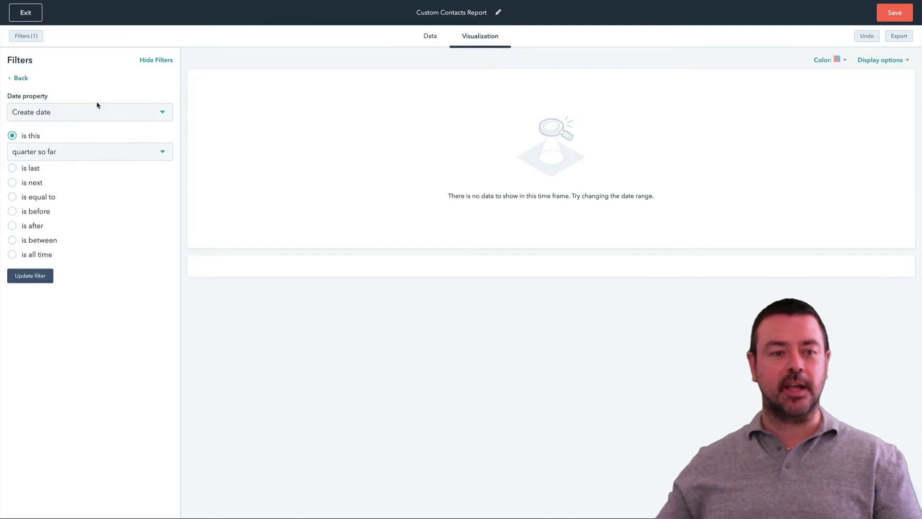
{"action": "left_click", "coordinate": [12, 254]}
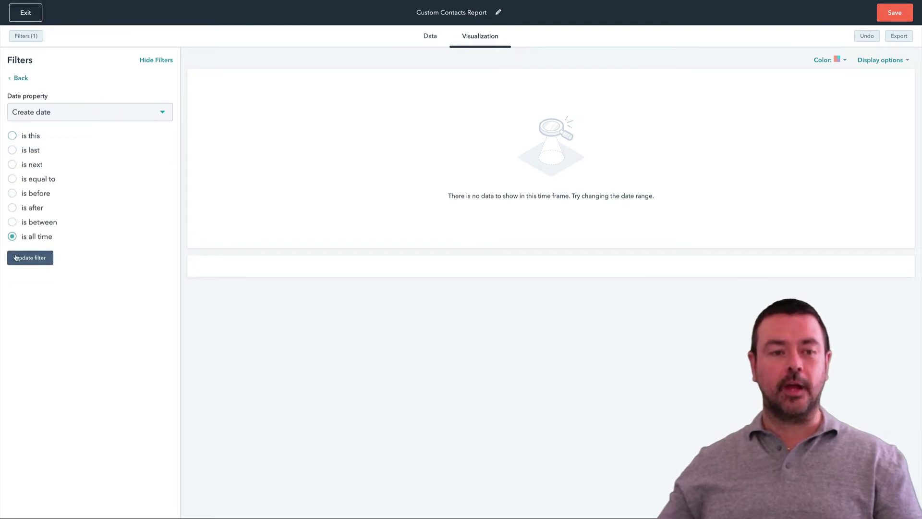
{"action": "left_click", "coordinate": [31, 260]}
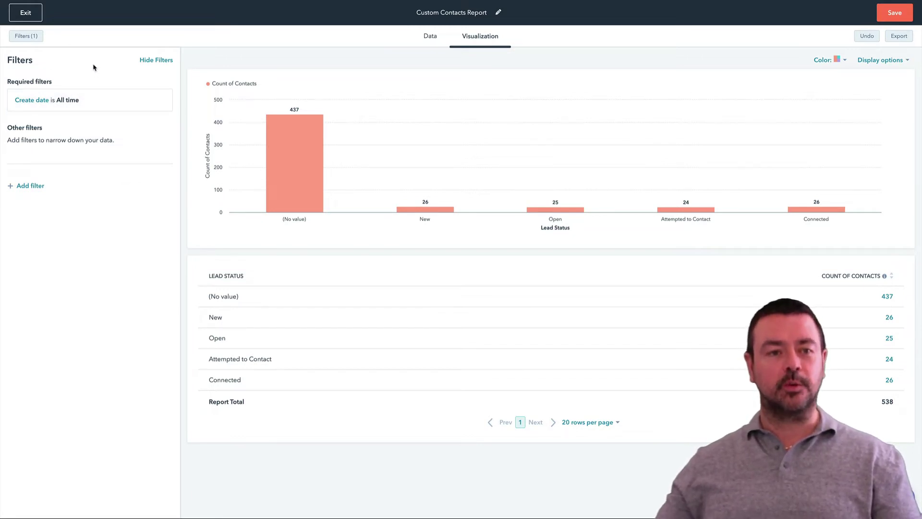
Try limiting the required Create date filter to last month, and restore it to all time.
{"action": "left_click", "coordinate": [85, 105]}
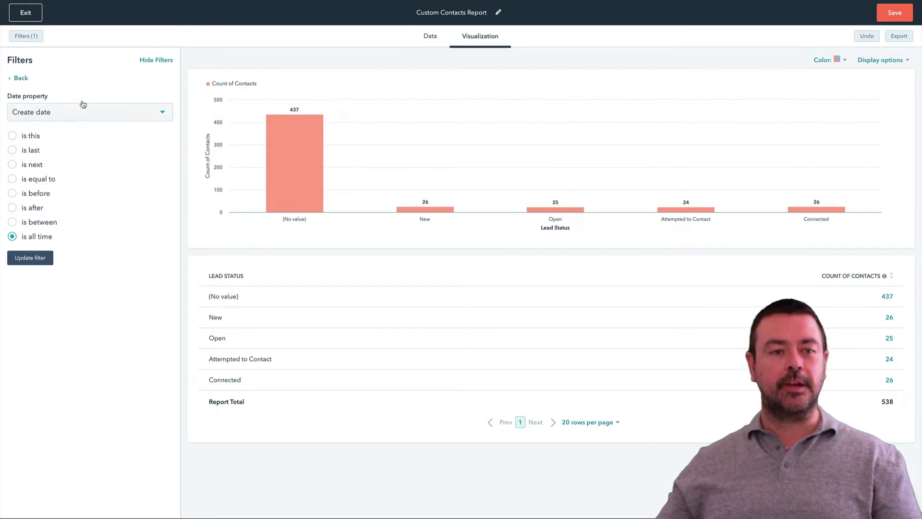
{"action": "left_click", "coordinate": [33, 152]}
{"action": "left_click", "coordinate": [43, 165]}
{"action": "left_click", "coordinate": [43, 166]}
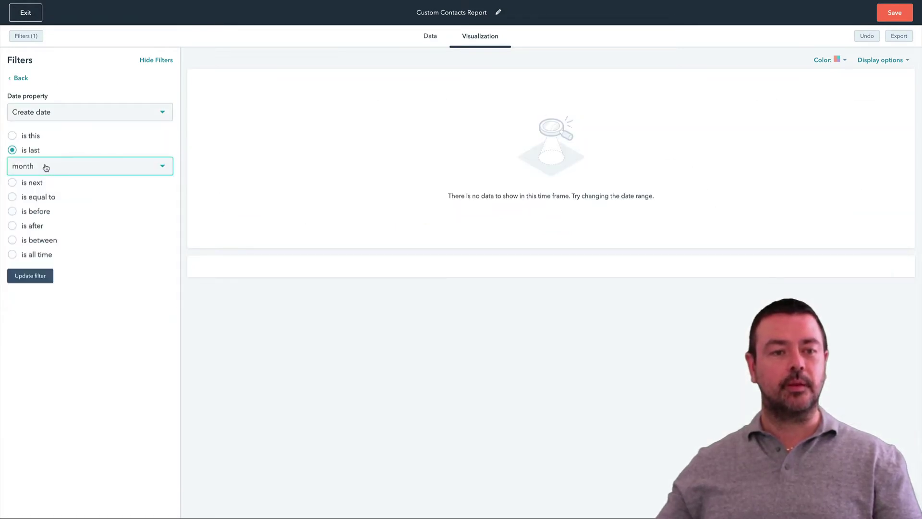
{"action": "left_click", "coordinate": [66, 86]}
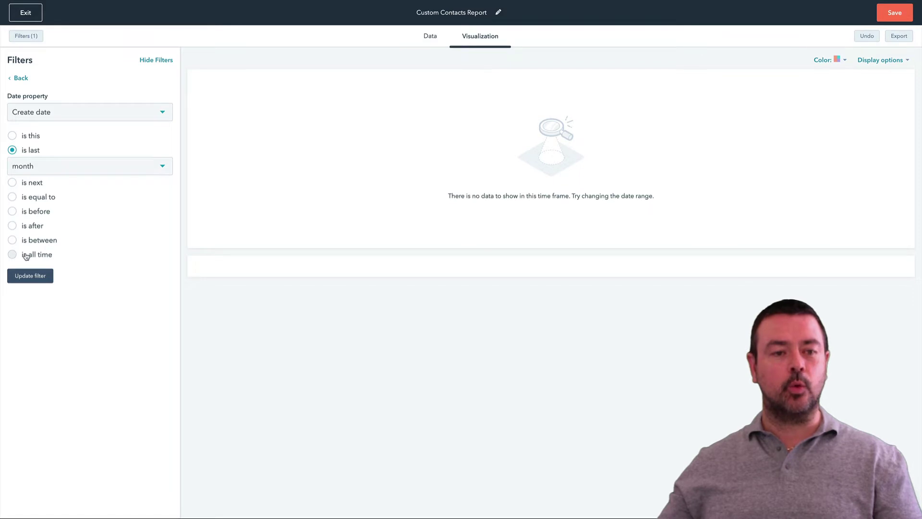
{"action": "left_click", "coordinate": [48, 254]}
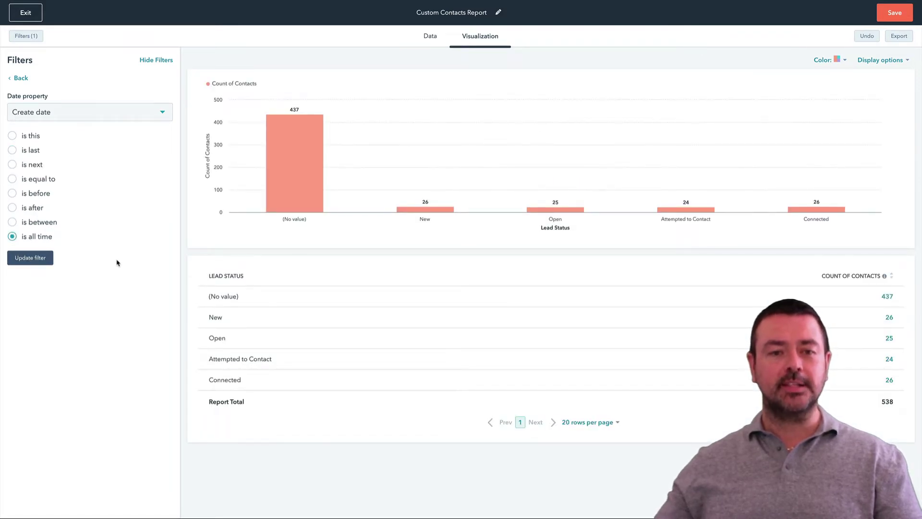
{"action": "mouse_move", "coordinate": [298, 171]}
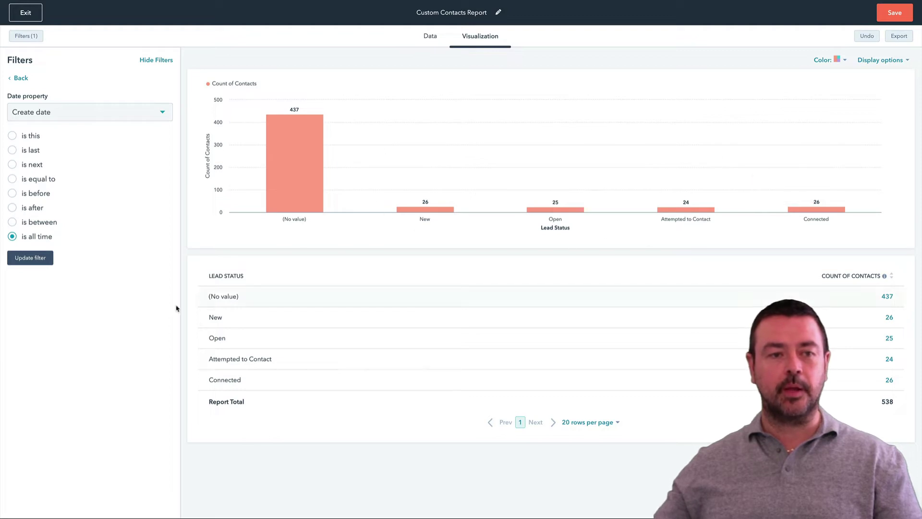
{"action": "left_click", "coordinate": [34, 260]}
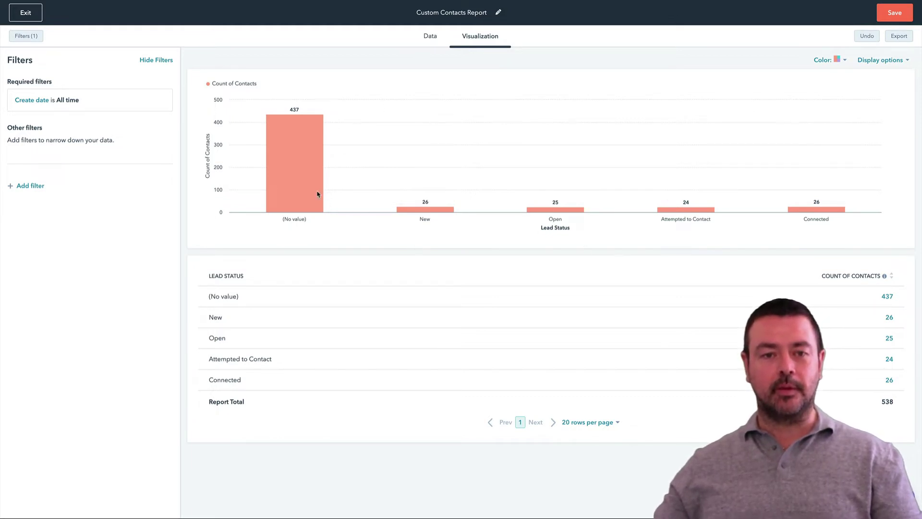
Add a report filter for contacts whose Lifecycle stage is any of Marketing Qualified Lead.
{"action": "mouse_move", "coordinate": [296, 125]}
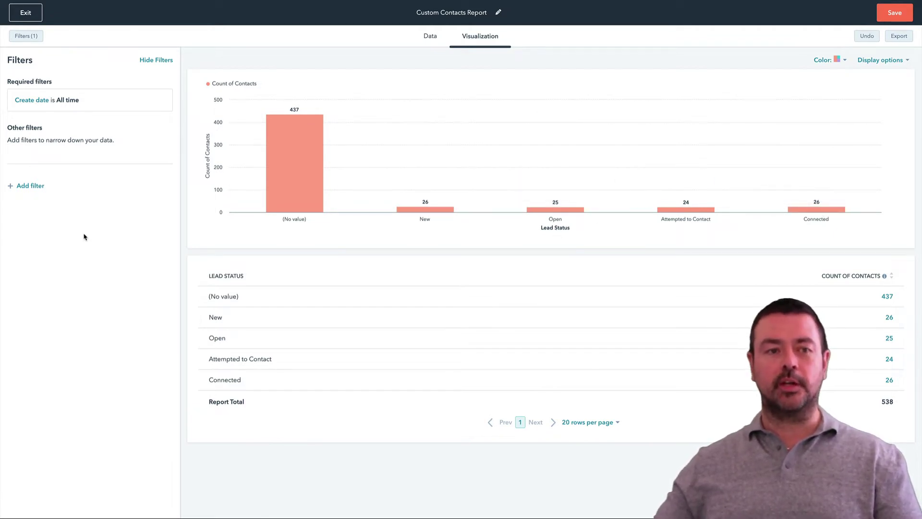
{"action": "left_click", "coordinate": [30, 187]}
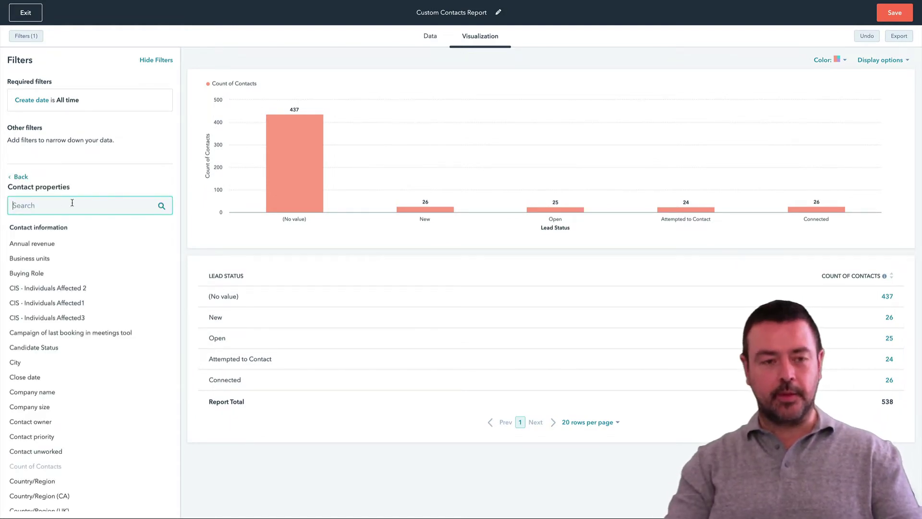
{"action": "type", "text": "life"}
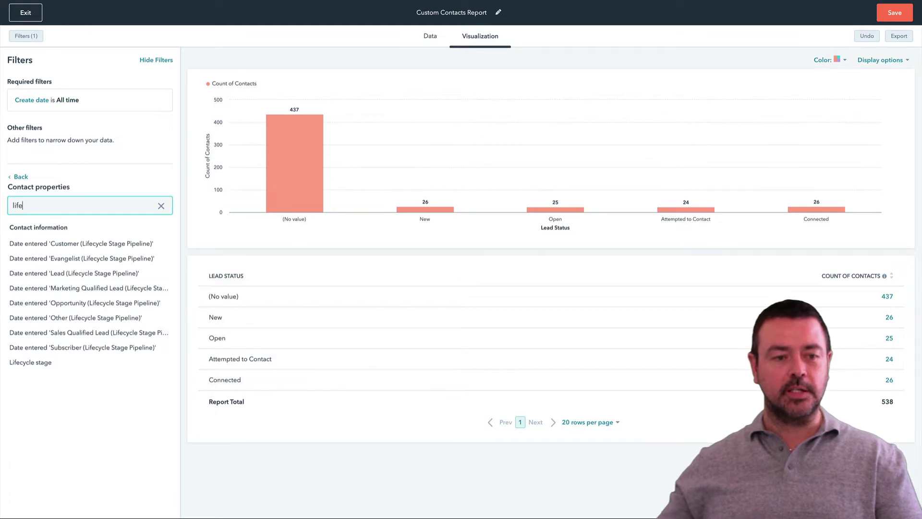
{"action": "left_click", "coordinate": [46, 362]}
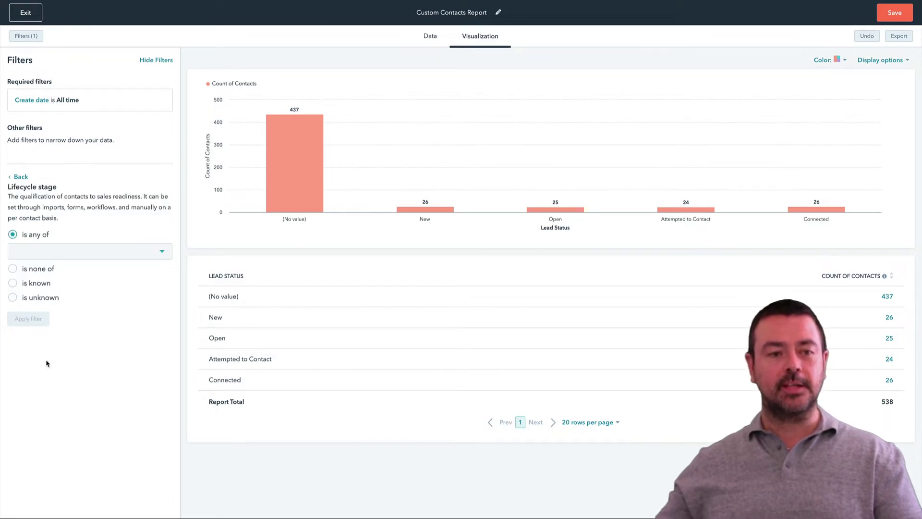
{"action": "left_click", "coordinate": [57, 251]}
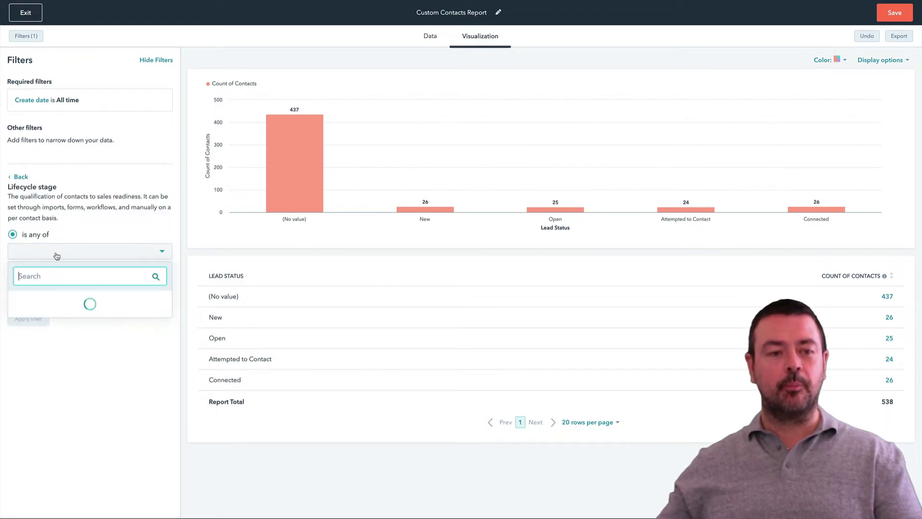
{"action": "left_click", "coordinate": [62, 335]}
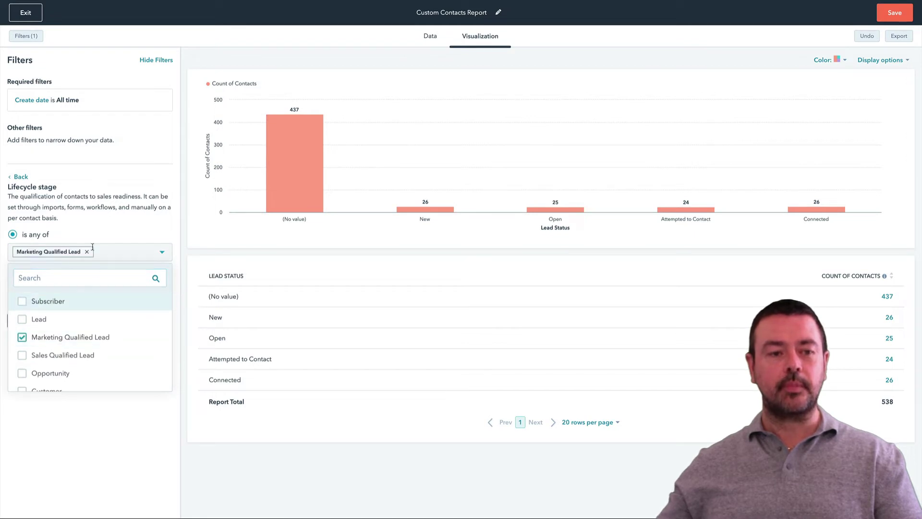
{"action": "left_click", "coordinate": [97, 227]}
{"action": "left_click", "coordinate": [31, 320]}
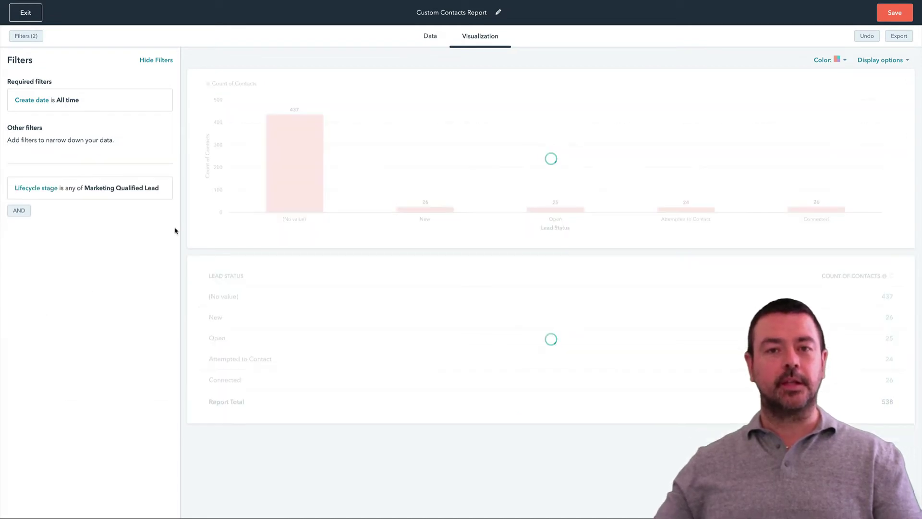
Add a second filter requiring that Lead status is none of Bad timing or Unqualified.
{"action": "mouse_move", "coordinate": [335, 199]}
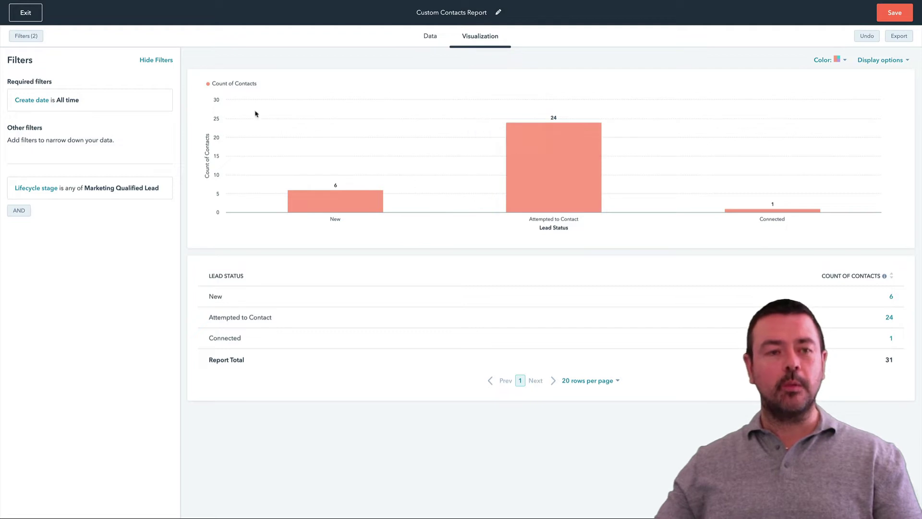
{"action": "left_click", "coordinate": [37, 39]}
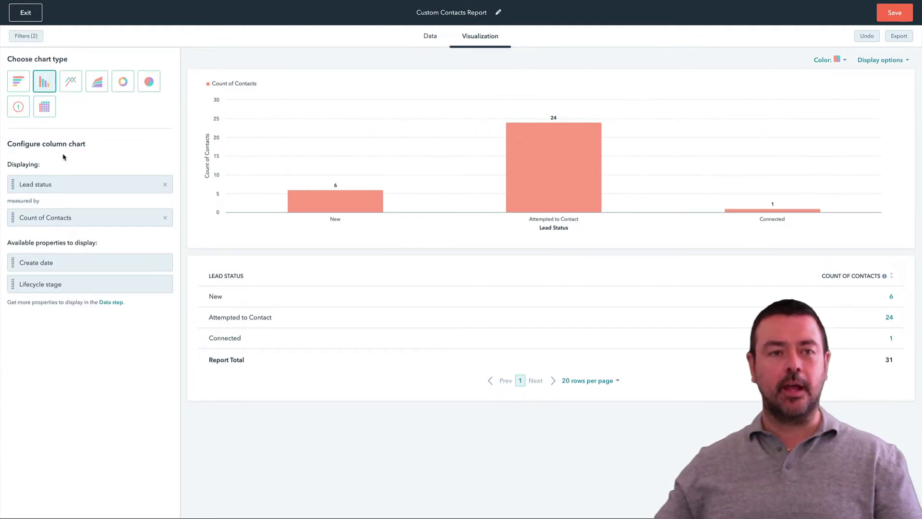
{"action": "left_click", "coordinate": [30, 38]}
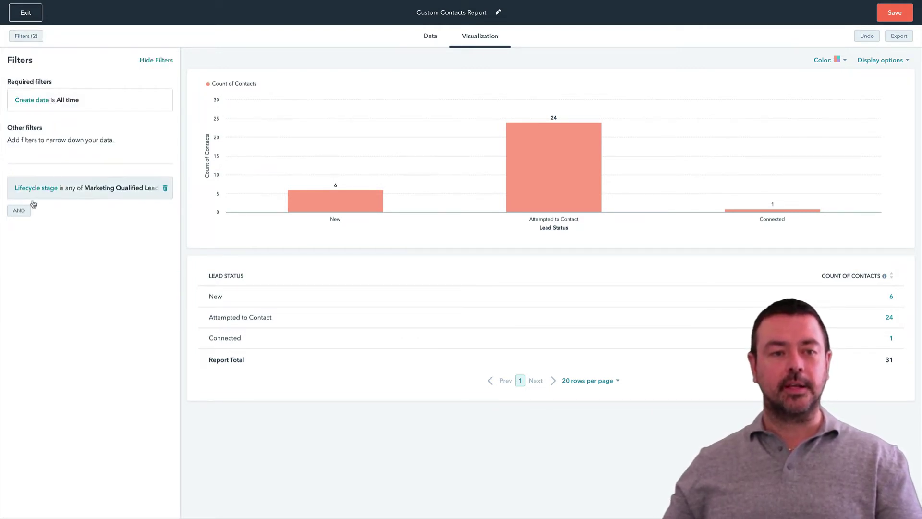
{"action": "left_click", "coordinate": [18, 212]}
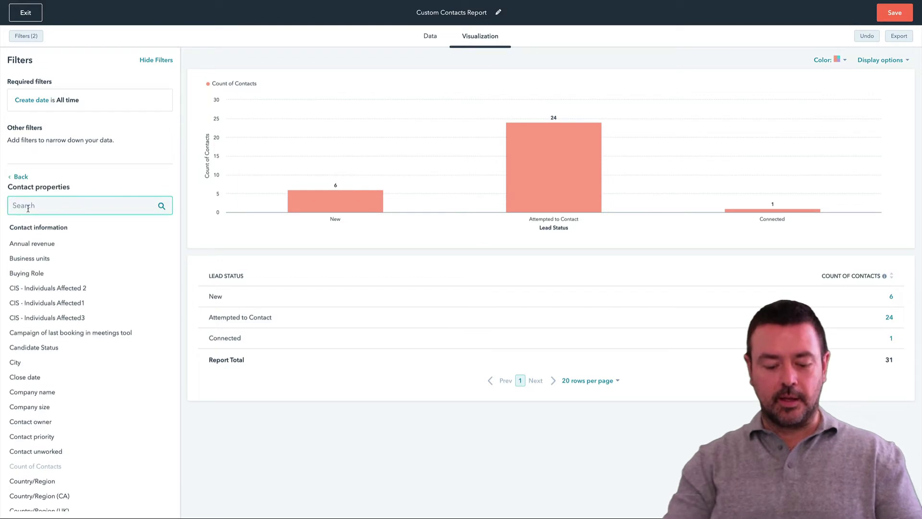
{"action": "type", "text": "lead stat"}
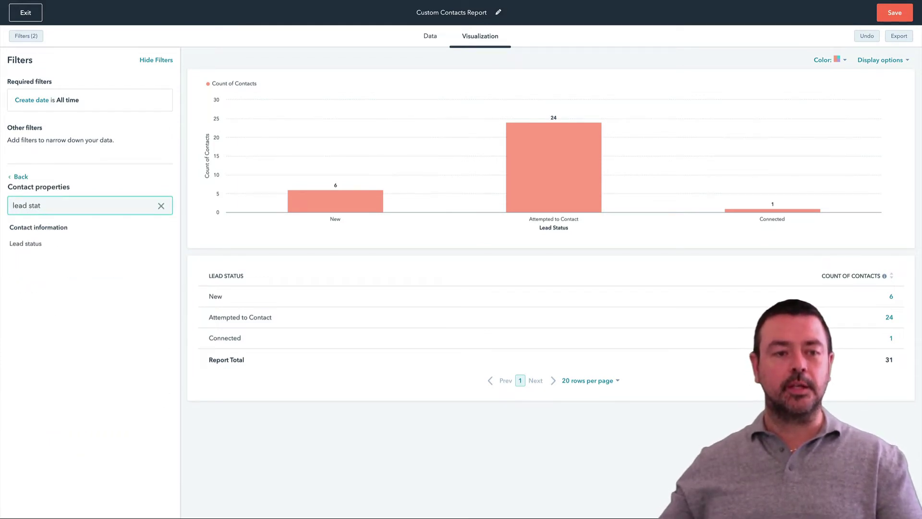
{"action": "left_click", "coordinate": [36, 243]}
{"action": "left_click", "coordinate": [37, 247]}
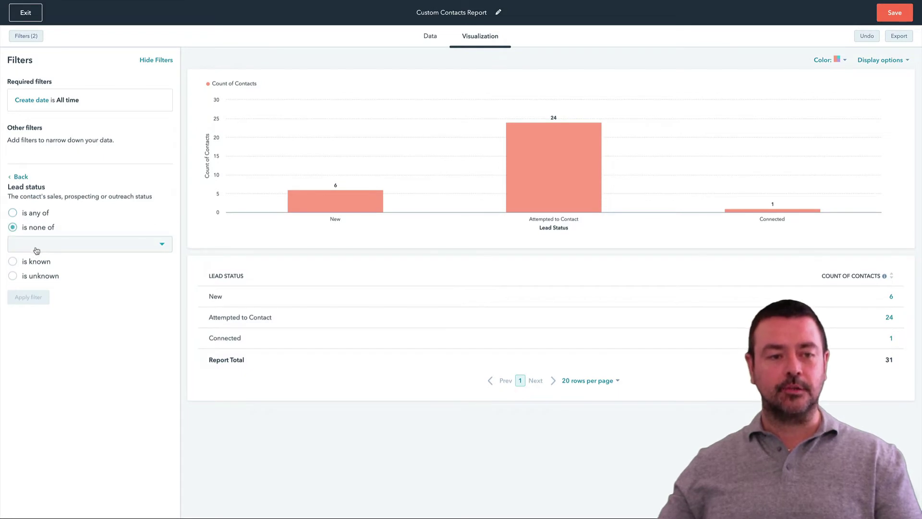
{"action": "left_click", "coordinate": [65, 250]}
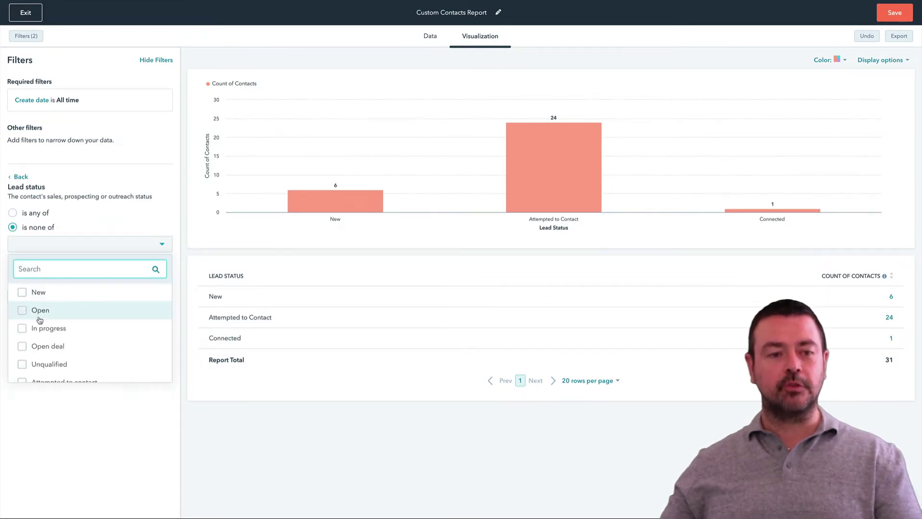
{"action": "scroll", "coordinate": [40, 320], "scroll_direction": "down", "scroll_amount": 3}
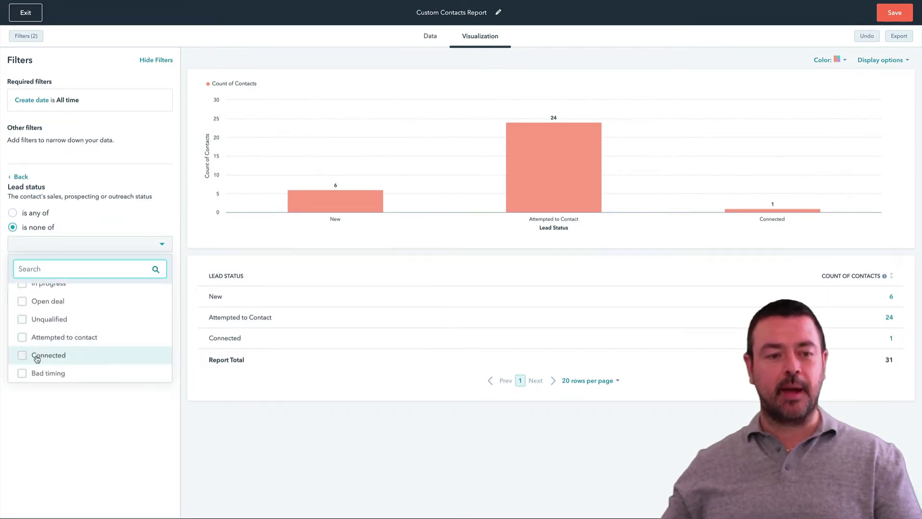
{"action": "left_click", "coordinate": [22, 375]}
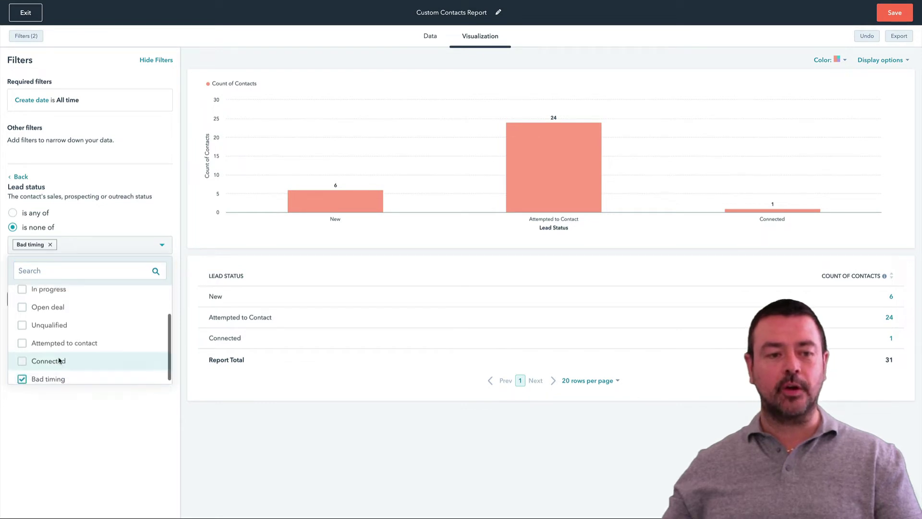
{"action": "left_click", "coordinate": [22, 326]}
{"action": "left_click", "coordinate": [54, 411]}
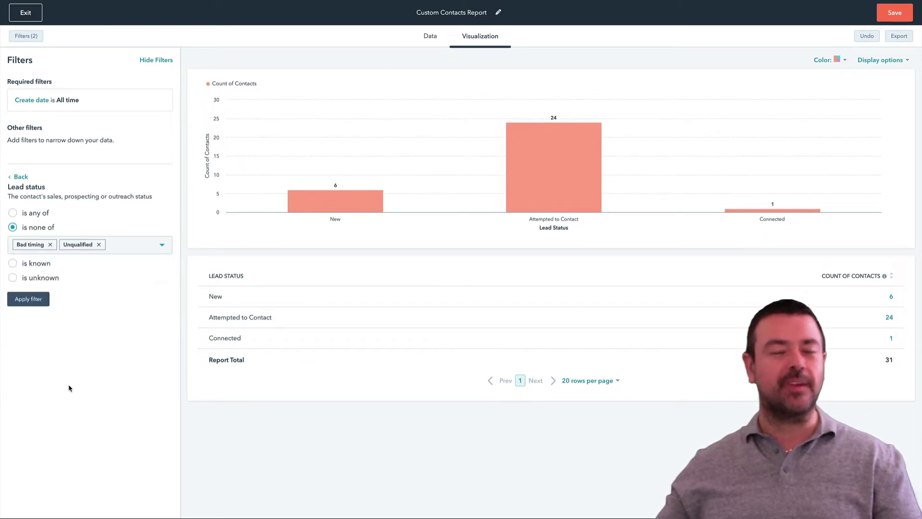
{"action": "left_click", "coordinate": [29, 299]}
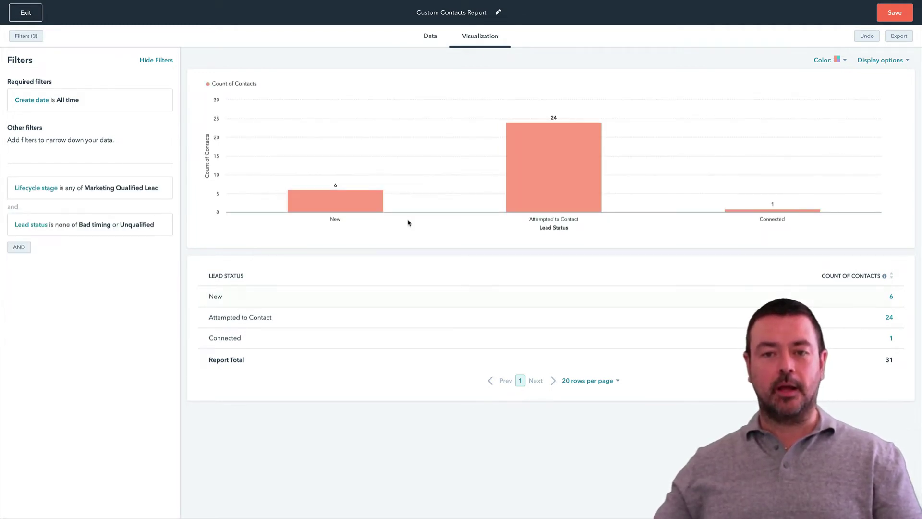
Save the report as MQL Lead Status, add it to the existing HubLight Sales Dashboard, and open that dashboard.
{"action": "mouse_move", "coordinate": [752, 212]}
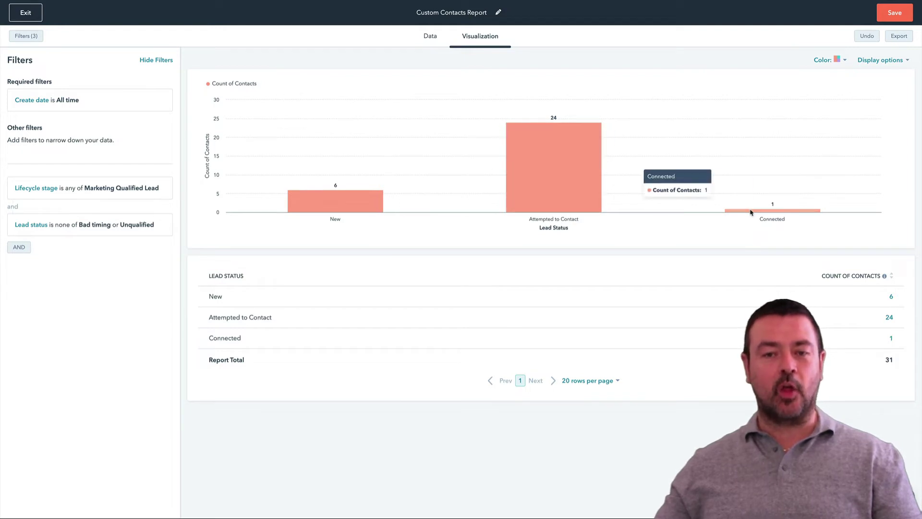
{"action": "mouse_move", "coordinate": [595, 139]}
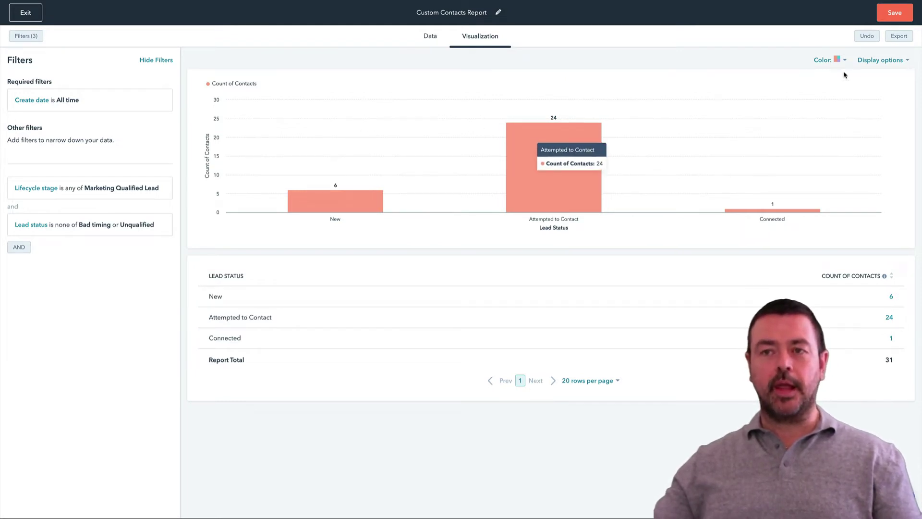
{"action": "left_click", "coordinate": [890, 16]}
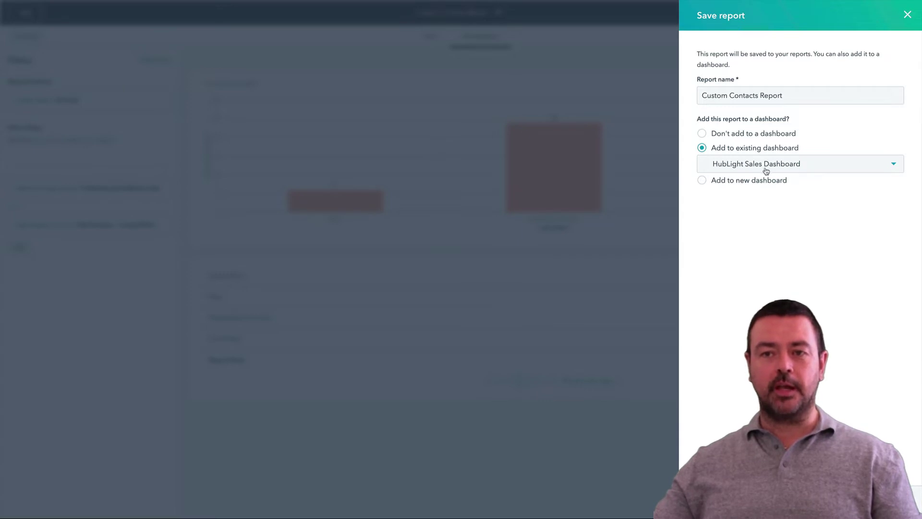
{"action": "double_click", "coordinate": [804, 95]}
{"action": "triple_click", "coordinate": [803, 96]}
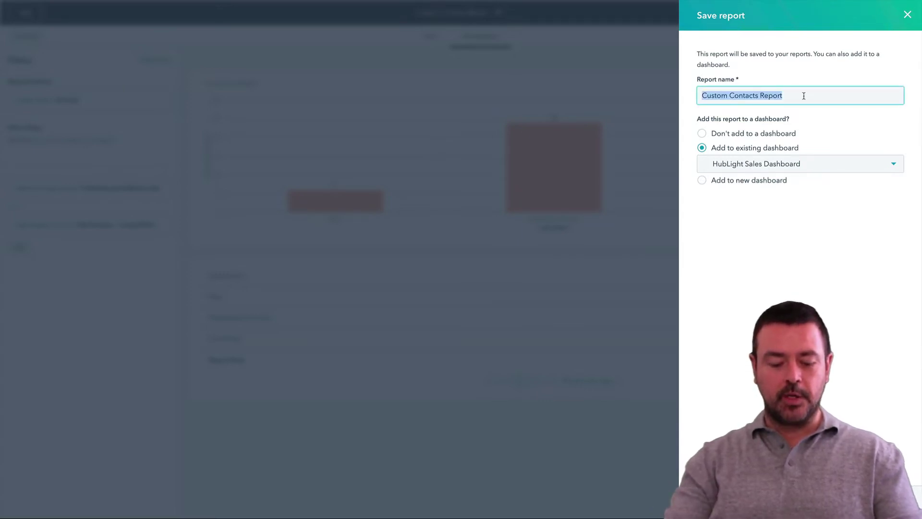
{"action": "type", "text": "MQL Le"}
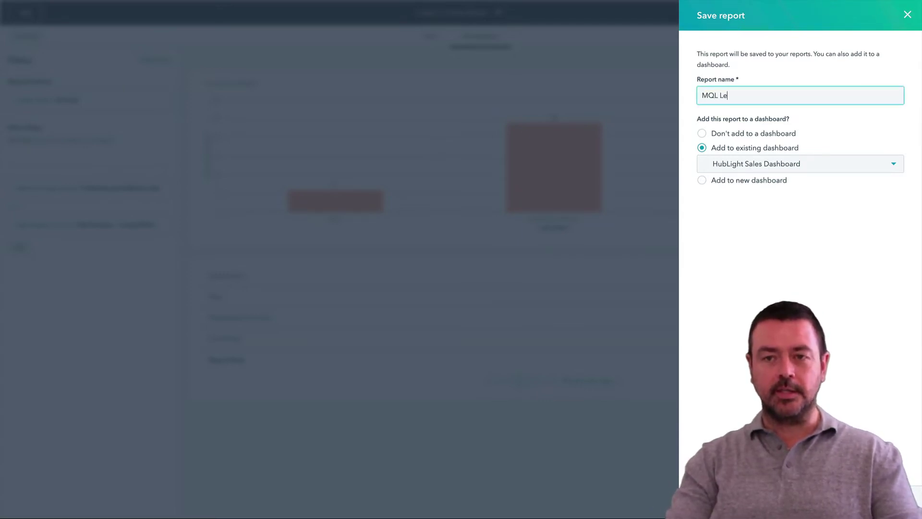
{"action": "type", "text": "ad Status"}
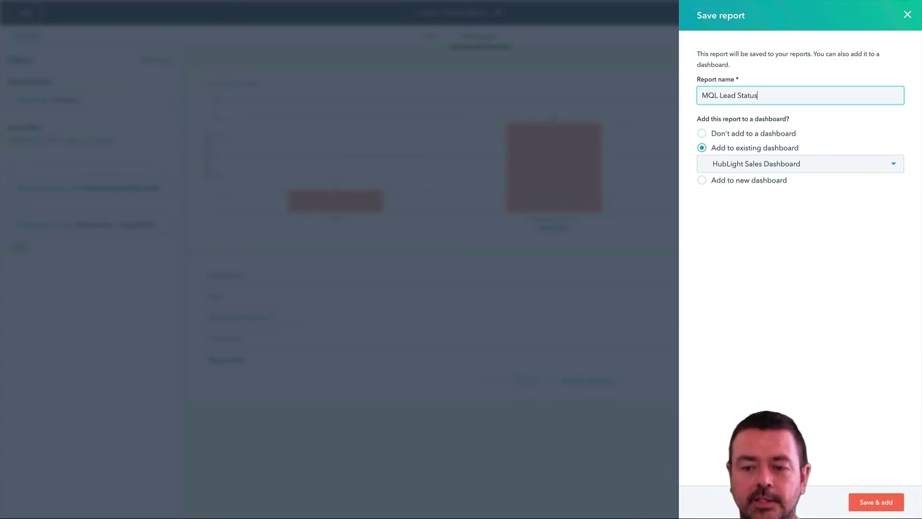
{"action": "left_click", "coordinate": [866, 504]}
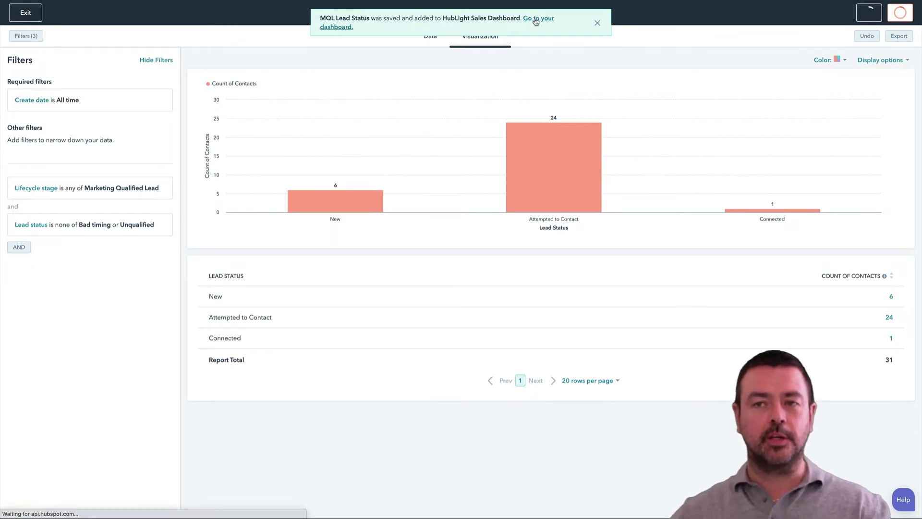
{"action": "left_click", "coordinate": [536, 21]}
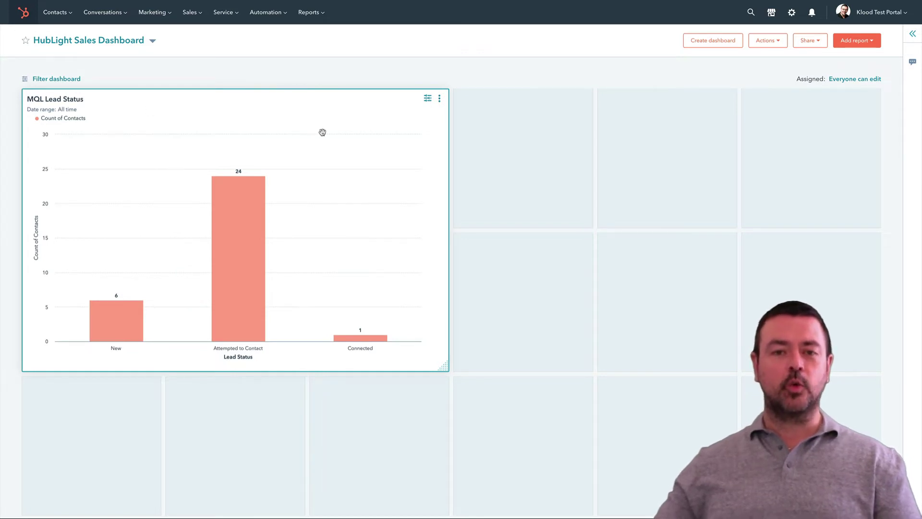
Clone the MQL Lead Status report as SQL Lead Status and add the copy to the existing HubLight Sales Dashboard.
{"action": "left_click", "coordinate": [439, 98]}
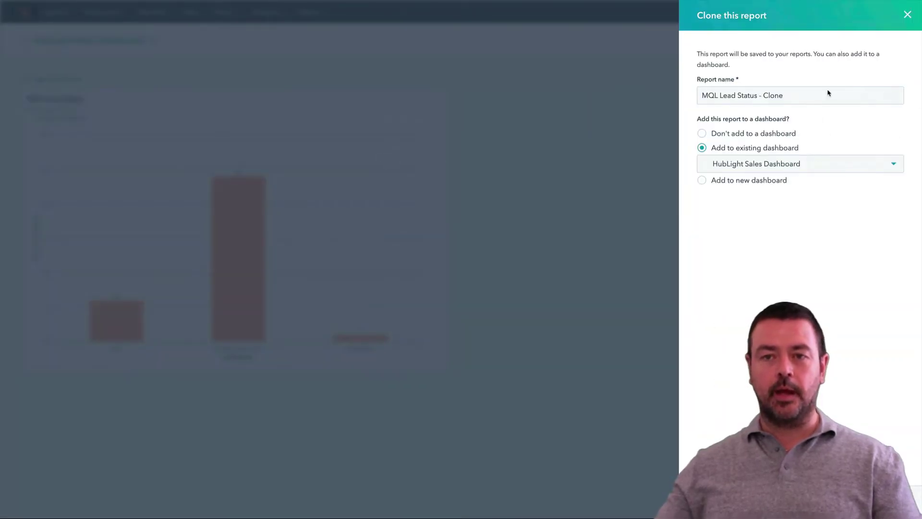
{"action": "left_click_drag", "start_coordinate": [717, 98], "coordinate": [705, 95]}
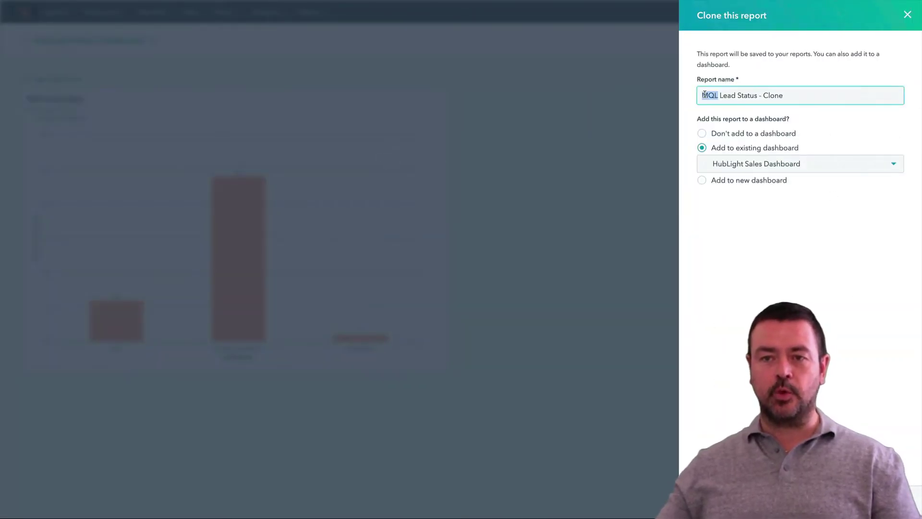
{"action": "type", "text": "Sql"}
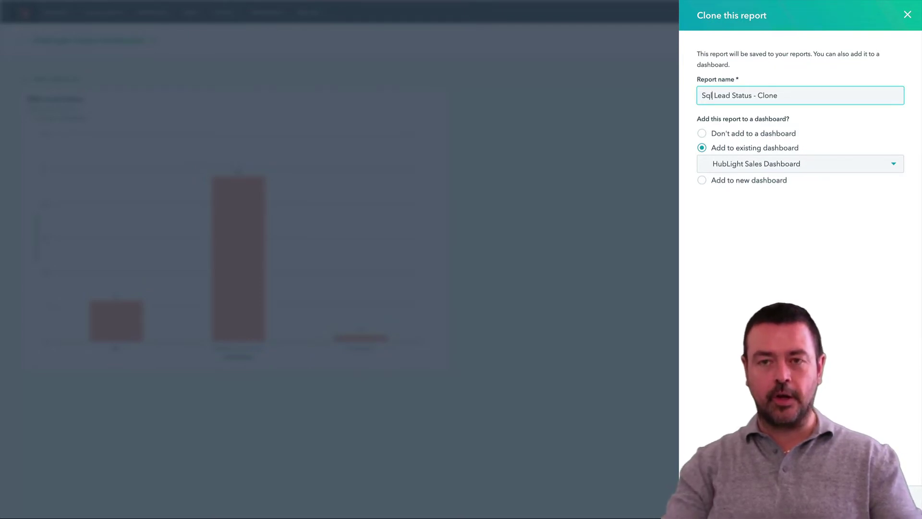
{"action": "key", "text": "BackSpace"}
{"action": "key", "text": "BackSpace"}
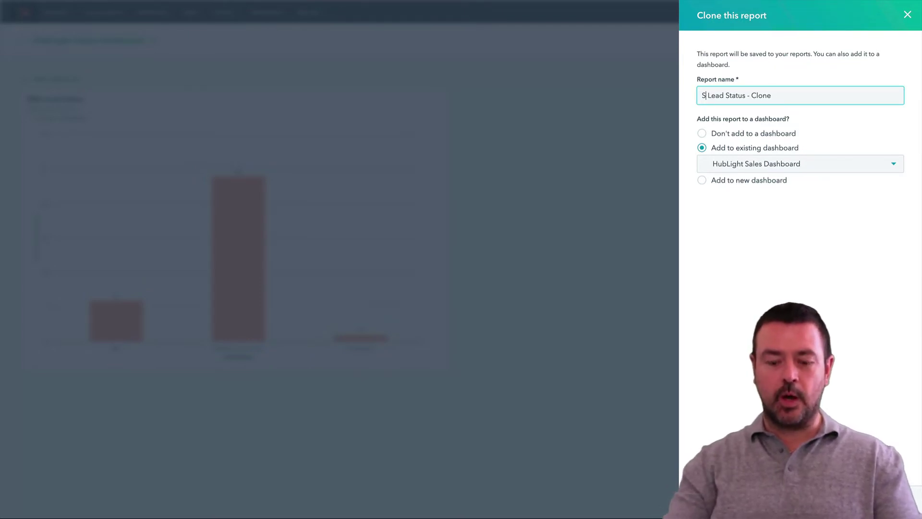
{"action": "type", "text": "QL"}
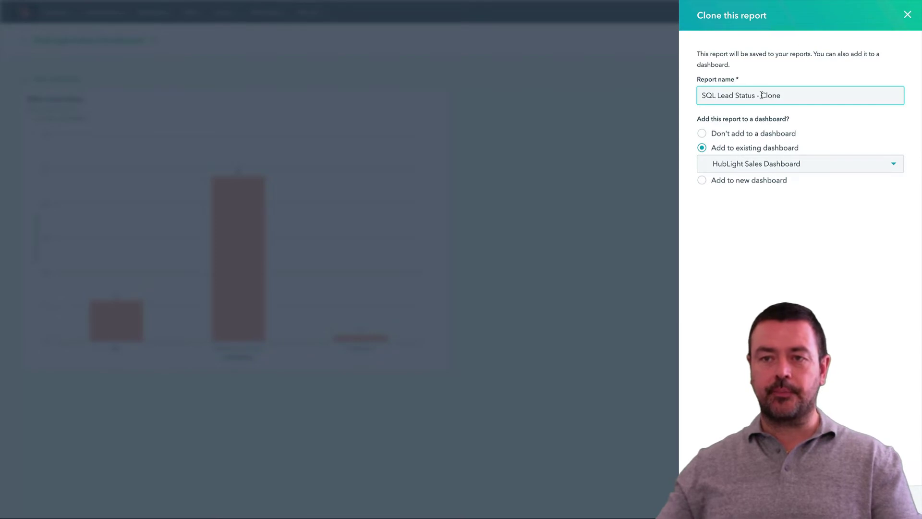
{"action": "left_click_drag", "start_coordinate": [761, 95], "coordinate": [798, 94]}
{"action": "key", "text": "BackSpace"}
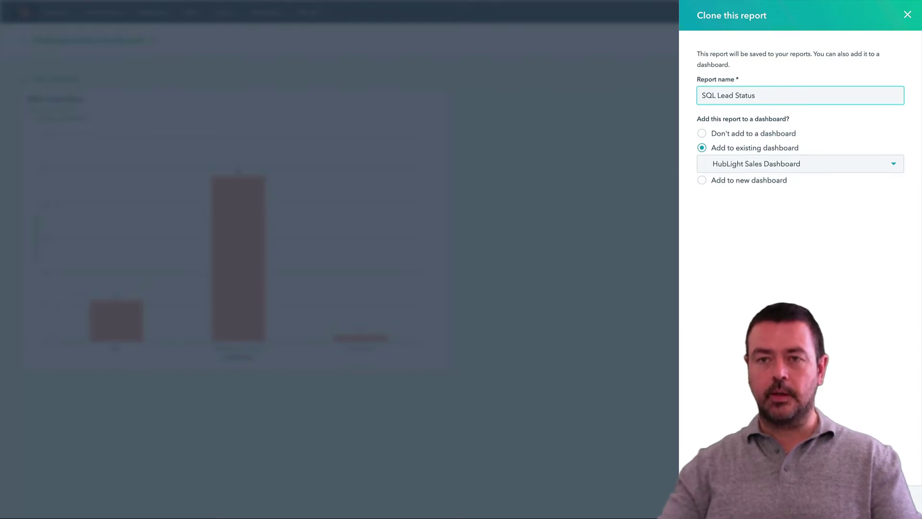
{"action": "left_click", "coordinate": [830, 342]}
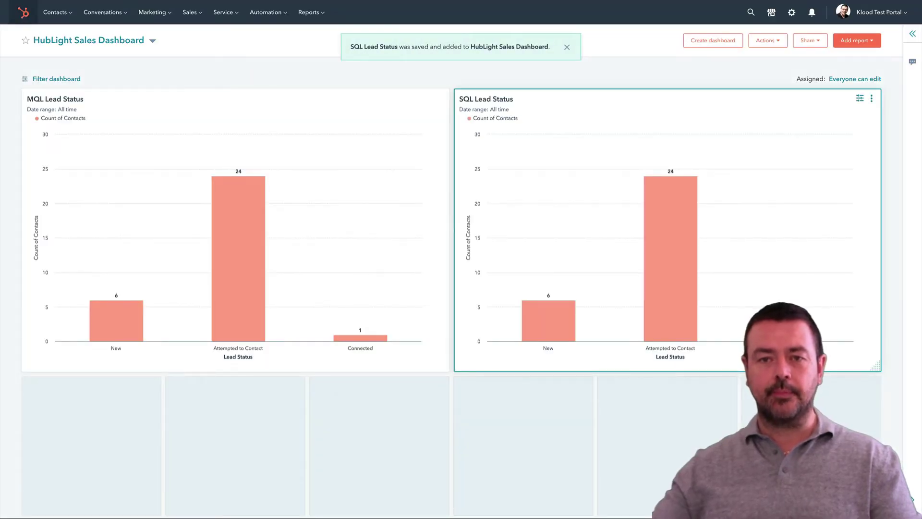
Change the SQL Lead Status report's Lifecycle stage filter to any of Sales Qualified Lead, and update the existing report.
{"action": "left_click", "coordinate": [860, 99]}
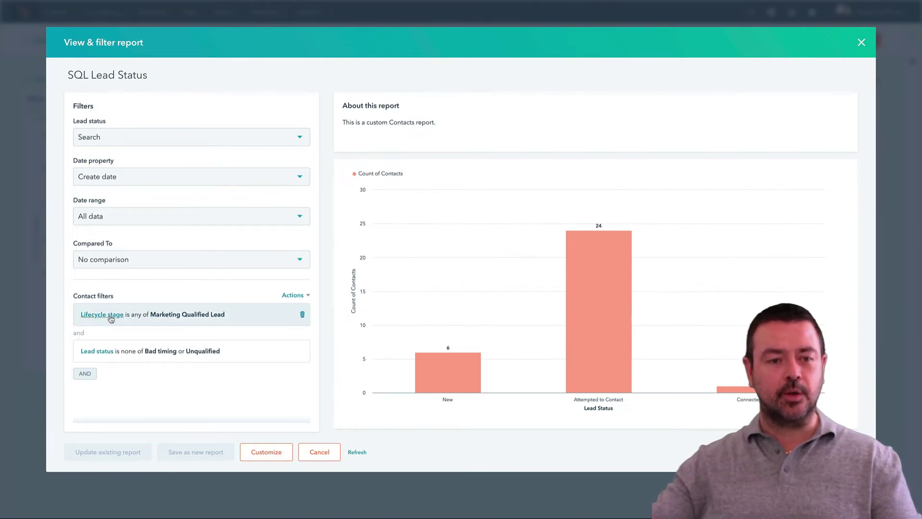
{"action": "left_click", "coordinate": [168, 317]}
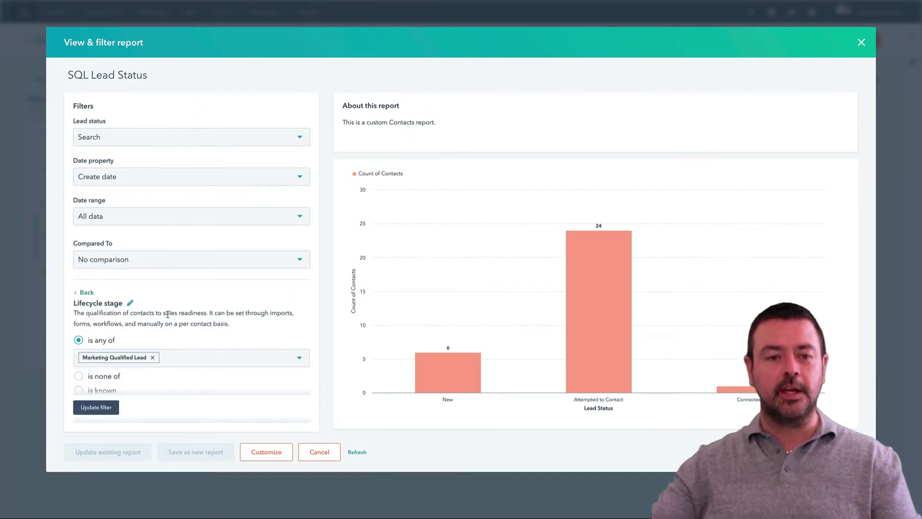
{"action": "left_click", "coordinate": [182, 362]}
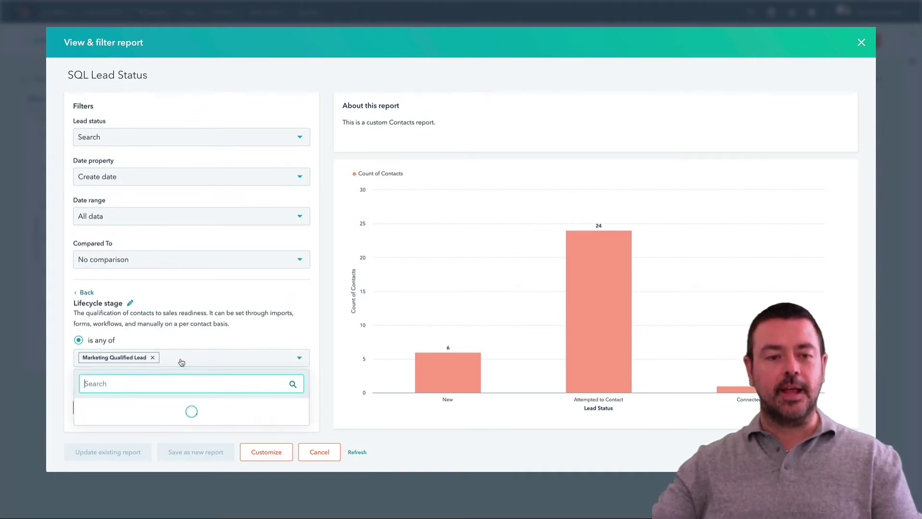
{"action": "left_click", "coordinate": [153, 358]}
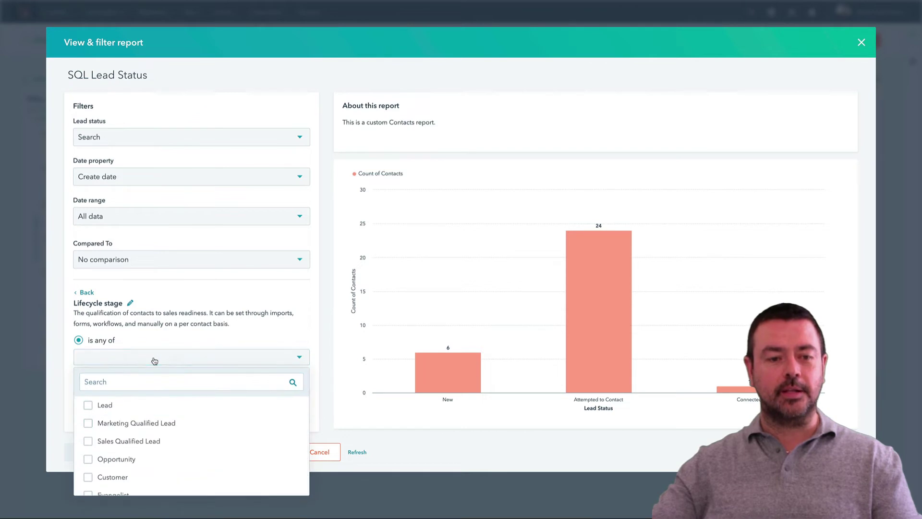
{"action": "left_click", "coordinate": [88, 441]}
{"action": "left_click", "coordinate": [195, 339]}
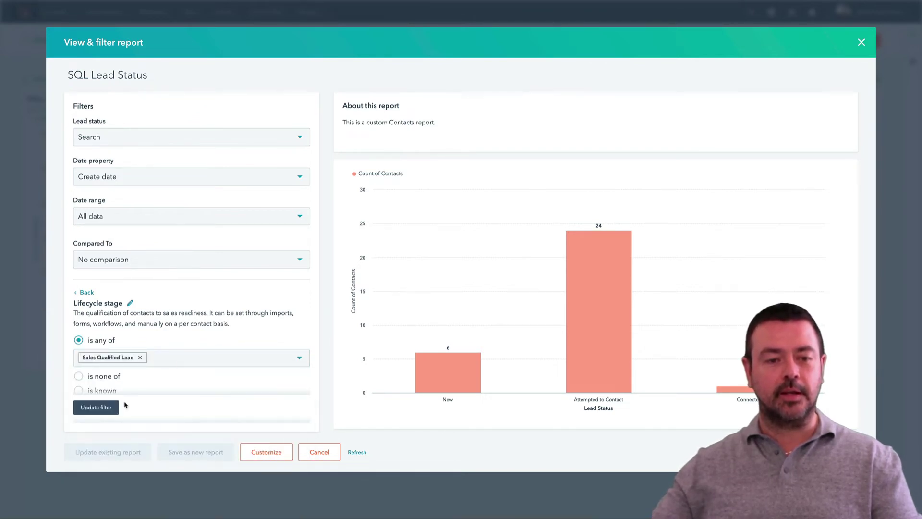
{"action": "left_click", "coordinate": [111, 407]}
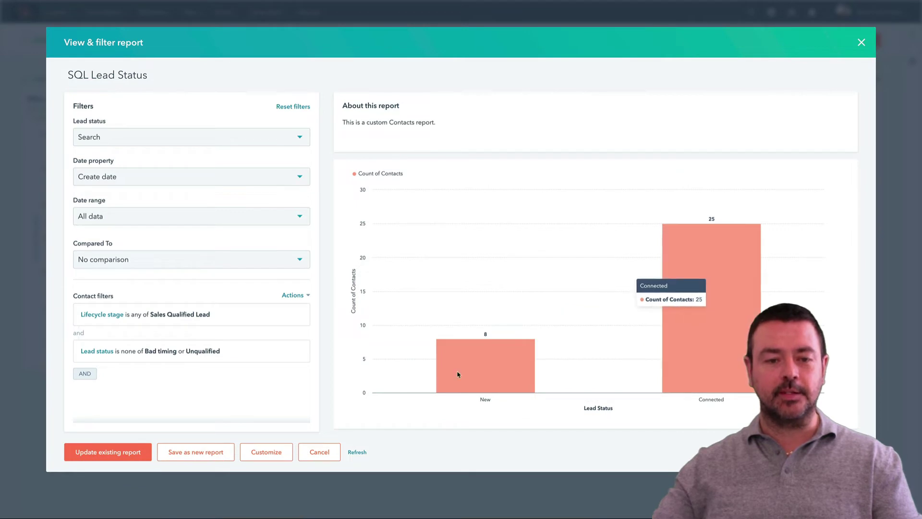
{"action": "left_click", "coordinate": [113, 454]}
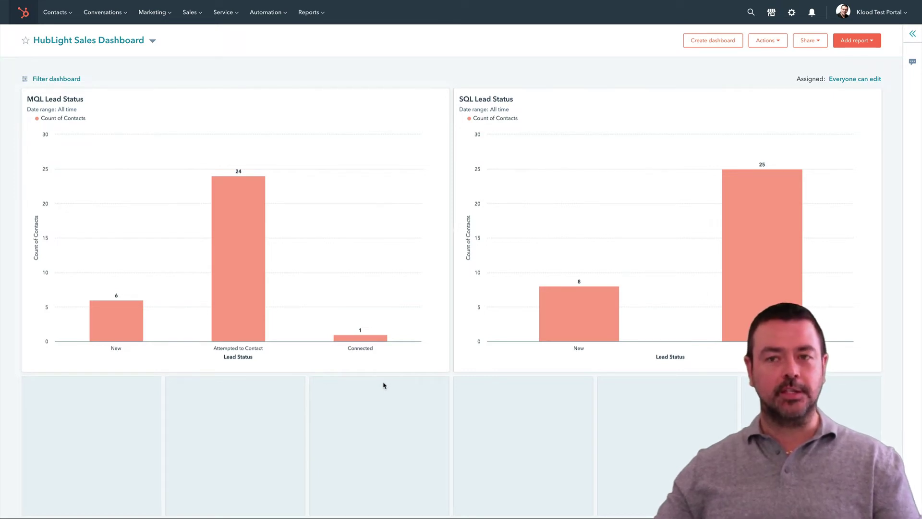
Create a new single object report for the dashboard, using Contacts as its object.
{"action": "left_click", "coordinate": [862, 41]}
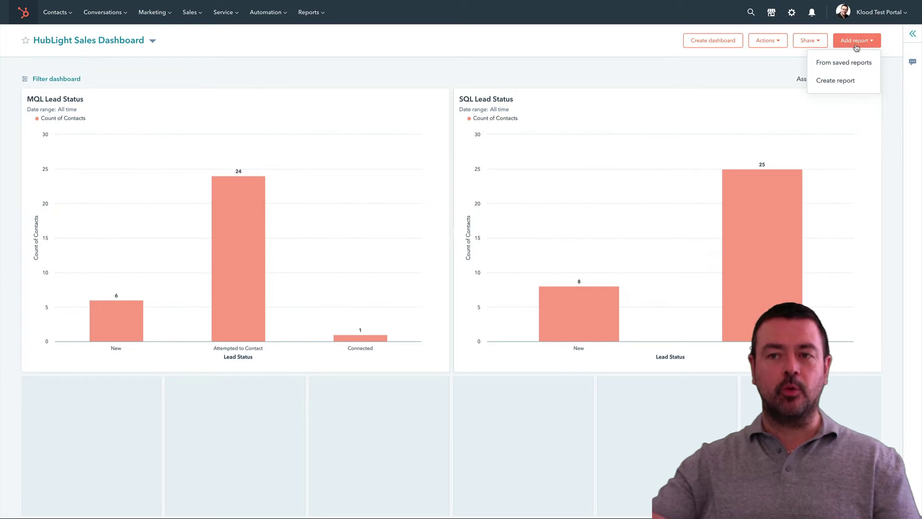
{"action": "left_click", "coordinate": [843, 80]}
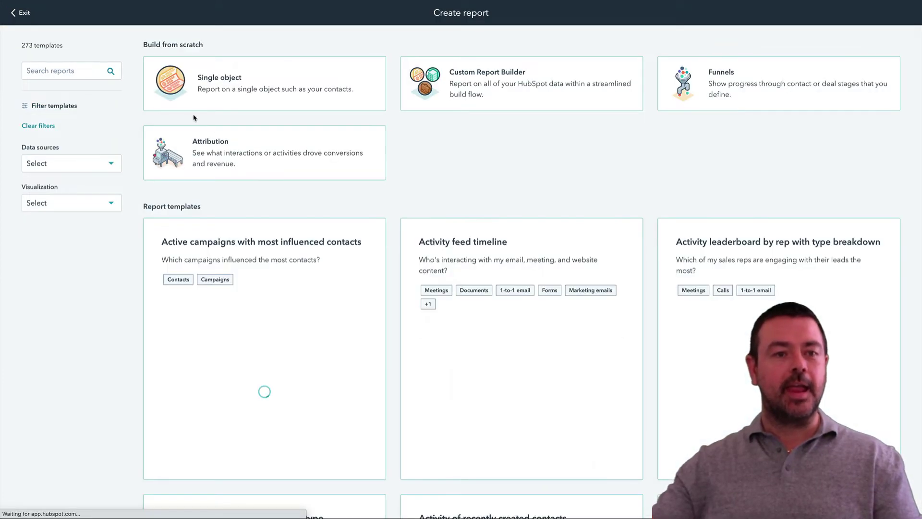
{"action": "left_click", "coordinate": [228, 87]}
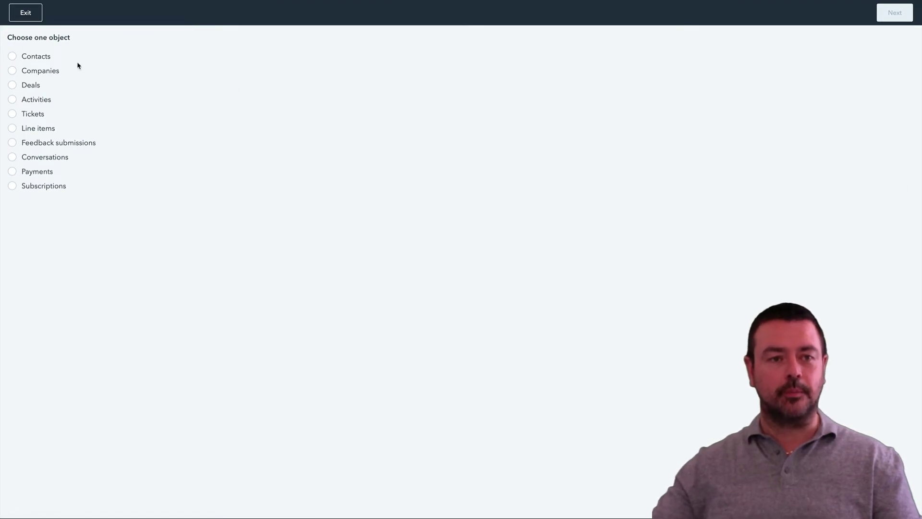
{"action": "left_click", "coordinate": [35, 57]}
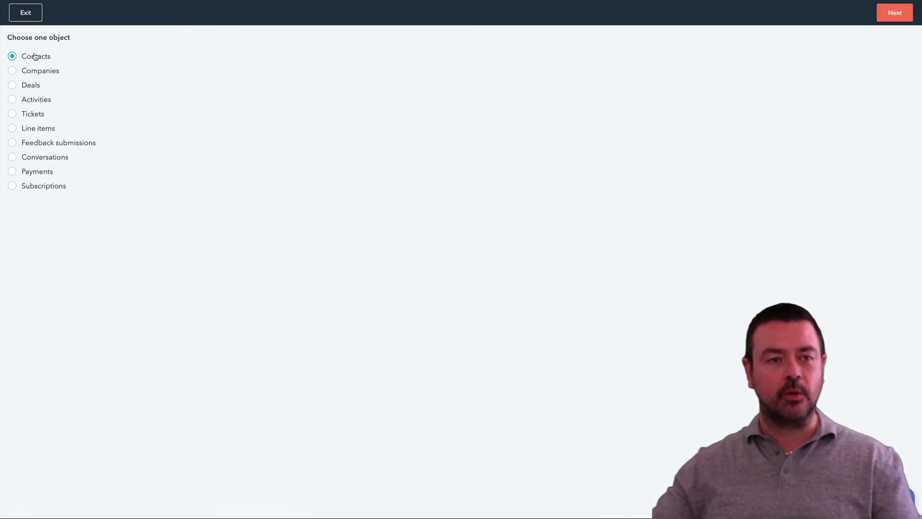
{"action": "left_click", "coordinate": [886, 16]}
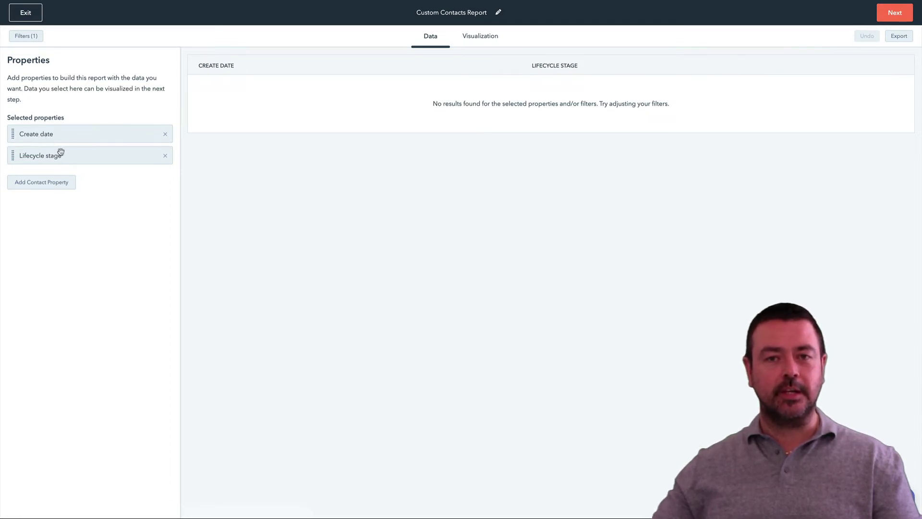
Set the new report's required Create date filter to all time.
{"action": "left_click", "coordinate": [24, 38]}
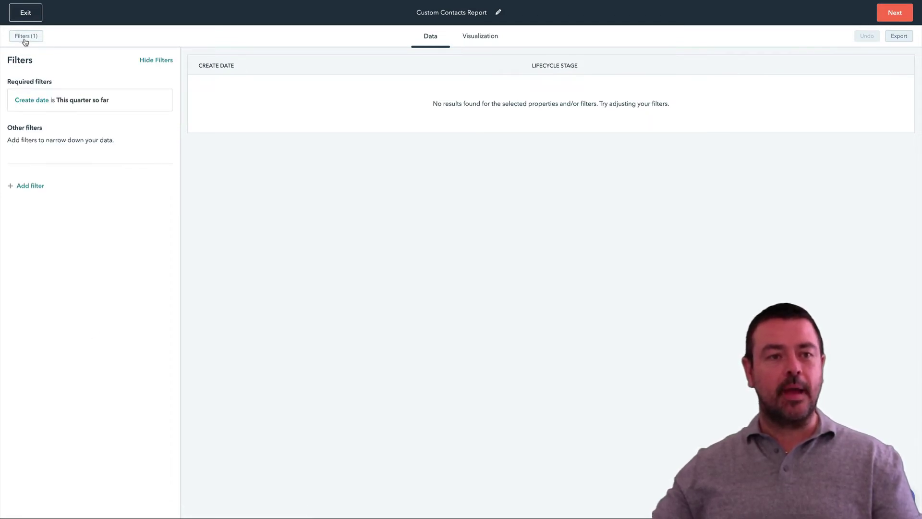
{"action": "left_click", "coordinate": [59, 104]}
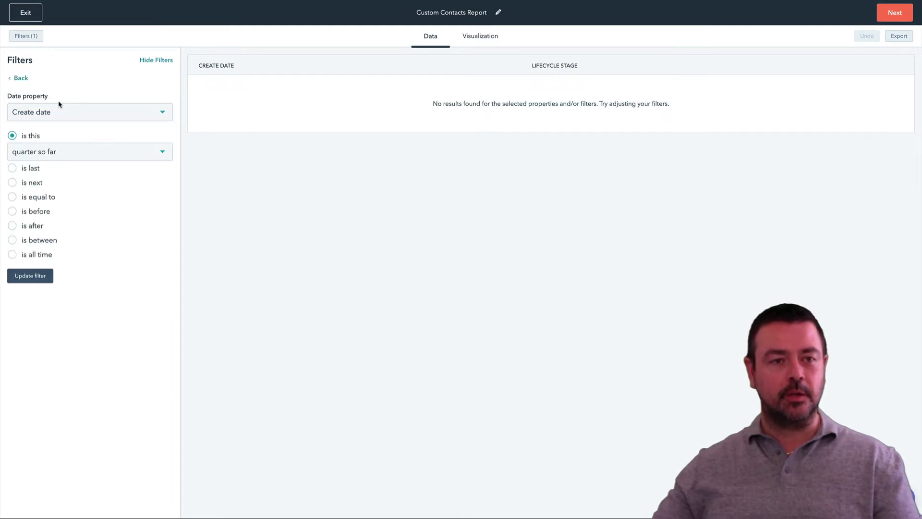
{"action": "left_click", "coordinate": [80, 153]}
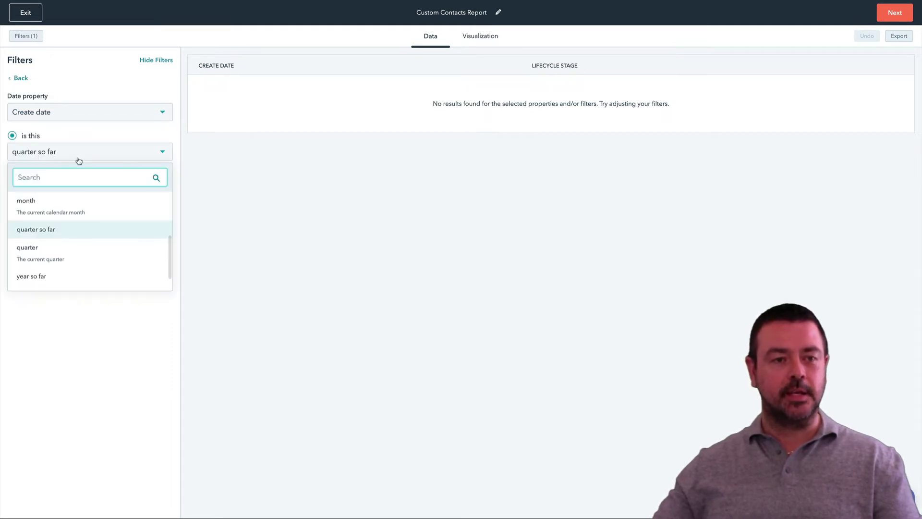
{"action": "left_click", "coordinate": [92, 153]}
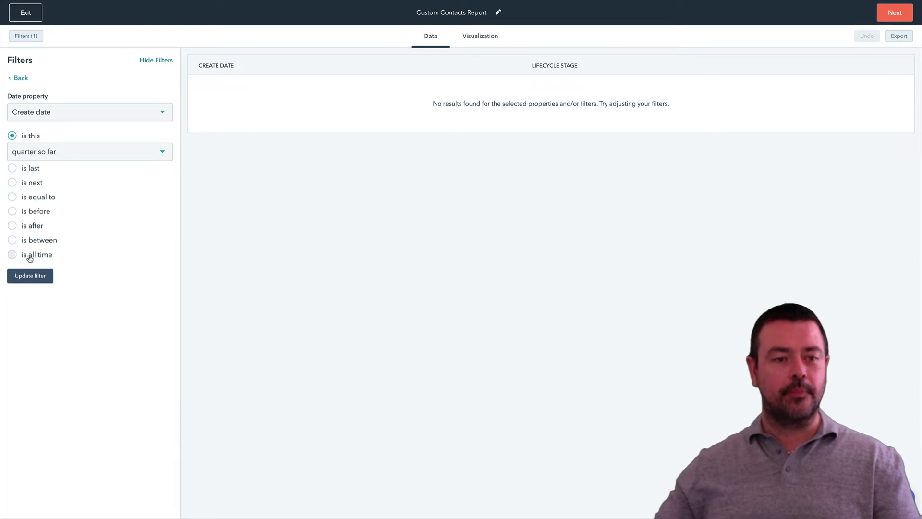
{"action": "left_click", "coordinate": [29, 255]}
{"action": "left_click", "coordinate": [29, 255]}
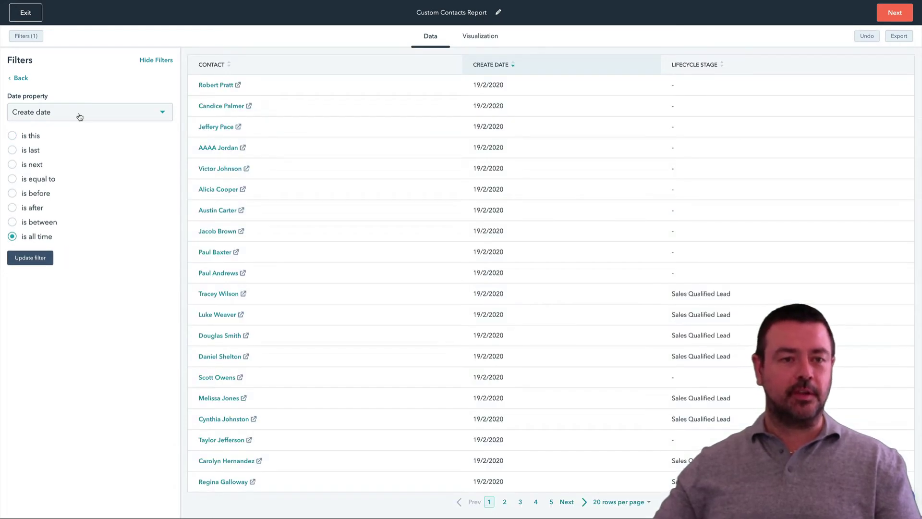
{"action": "left_click", "coordinate": [36, 263]}
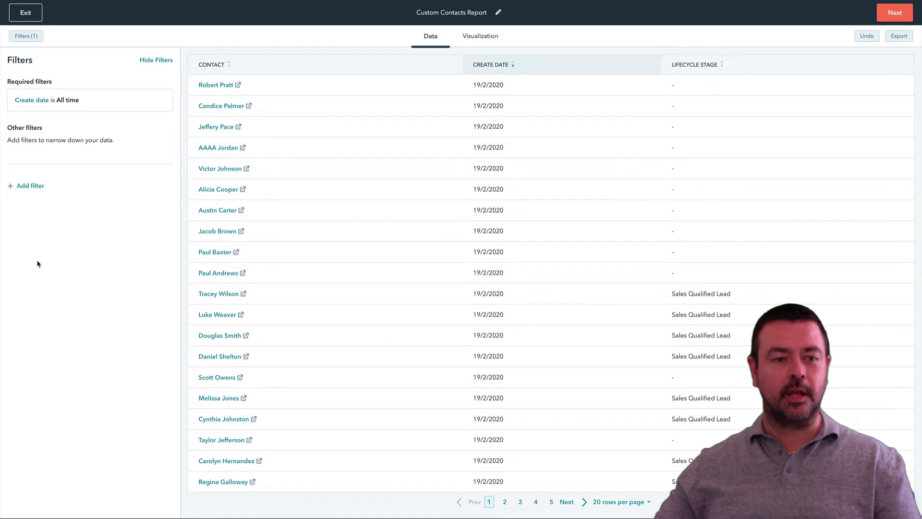
Configure the report's chart to display Lifecycle stage measured by Count of Contacts.
{"action": "left_click", "coordinate": [488, 37]}
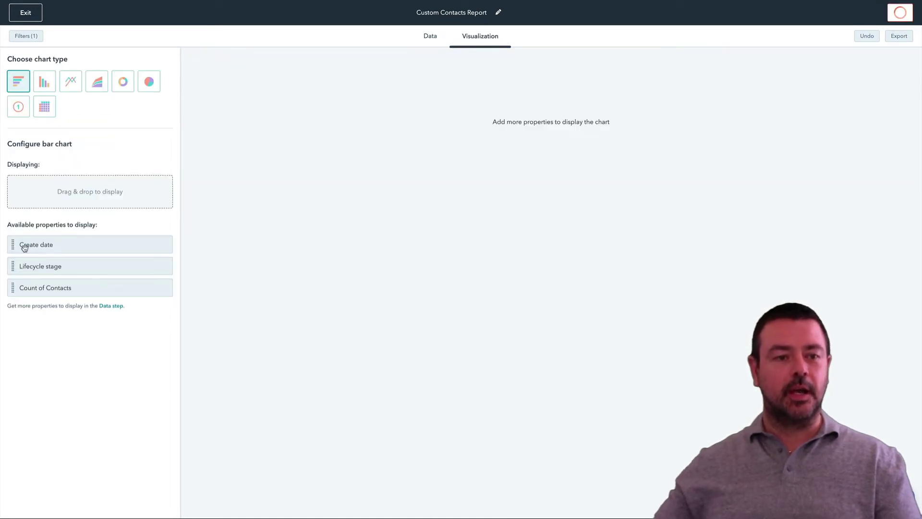
{"action": "left_click_drag", "start_coordinate": [21, 267], "coordinate": [46, 200]}
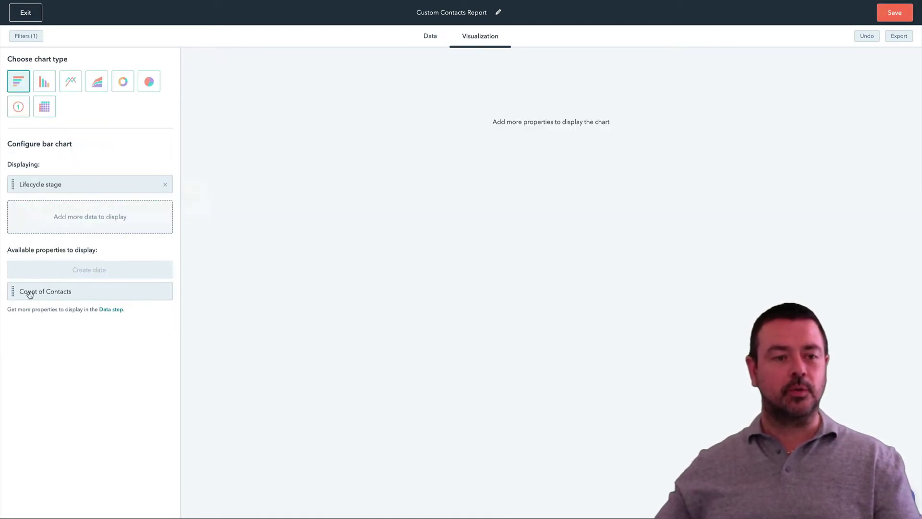
{"action": "left_click_drag", "start_coordinate": [28, 296], "coordinate": [45, 234]}
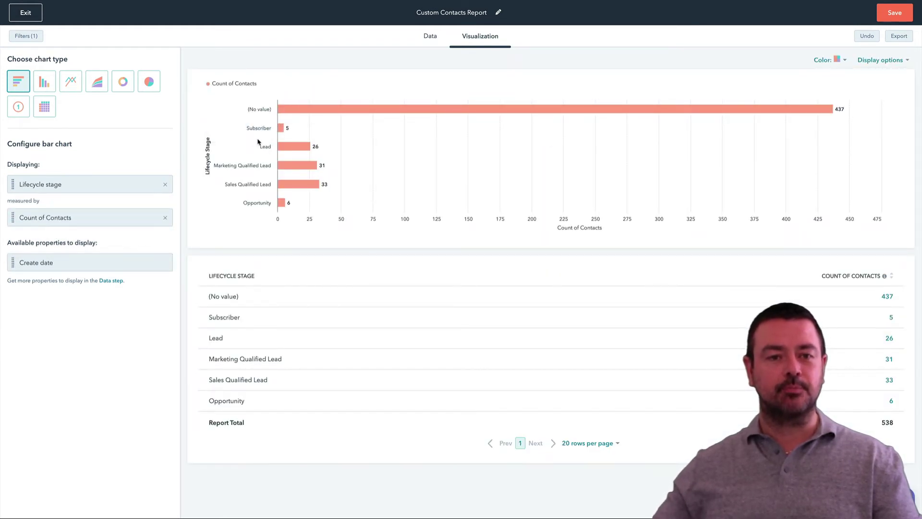
Try the summary and pie visualizations for the lifecycle stage data, and settle on the column chart.
{"action": "mouse_move", "coordinate": [277, 137]}
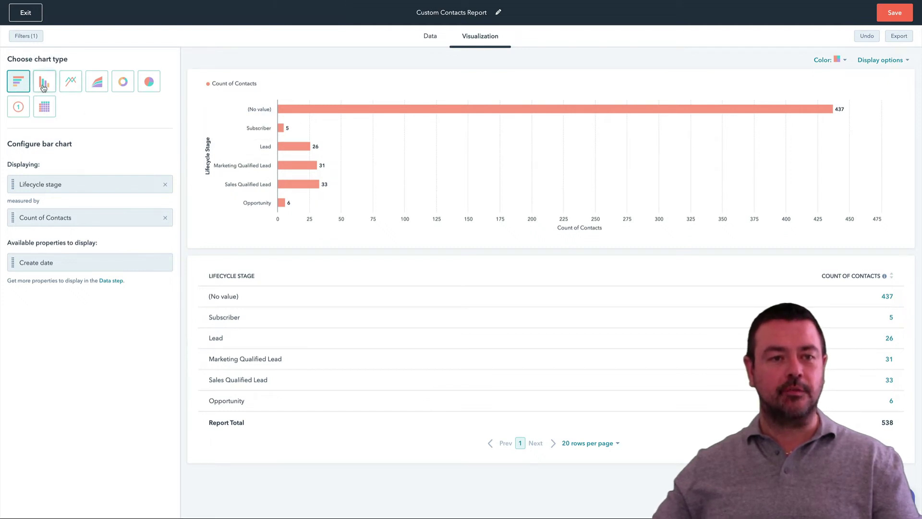
{"action": "left_click", "coordinate": [20, 107]}
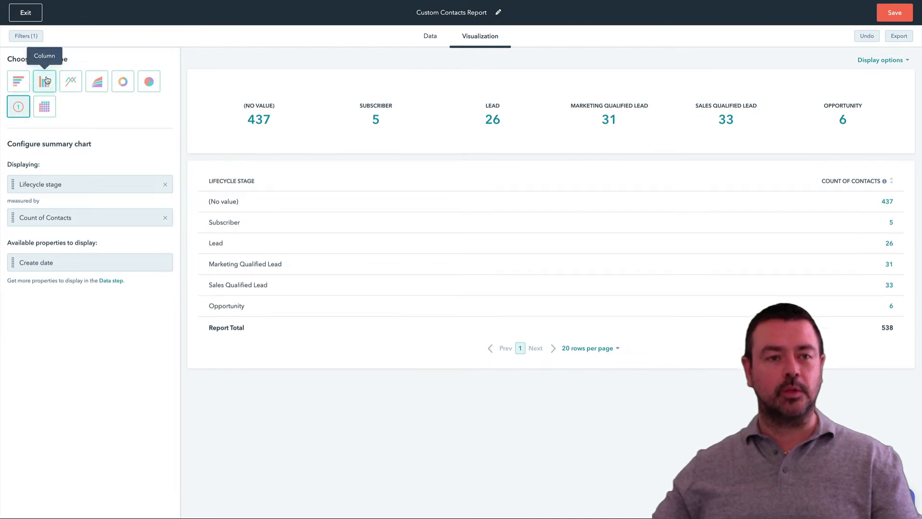
{"action": "left_click", "coordinate": [46, 81]}
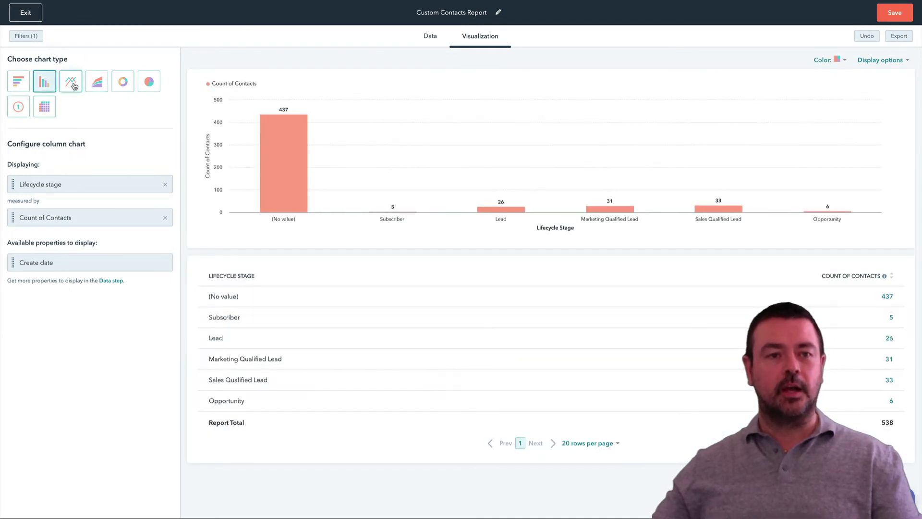
{"action": "left_click", "coordinate": [146, 84]}
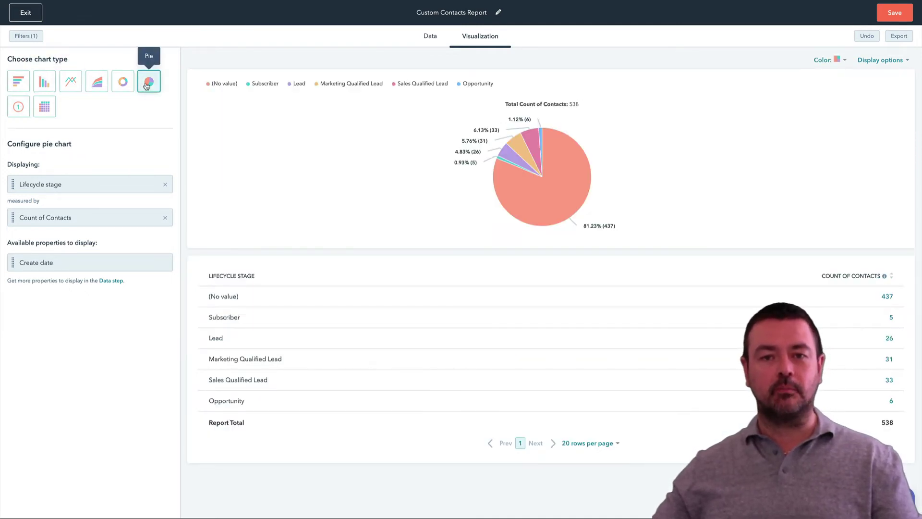
{"action": "left_click", "coordinate": [45, 83]}
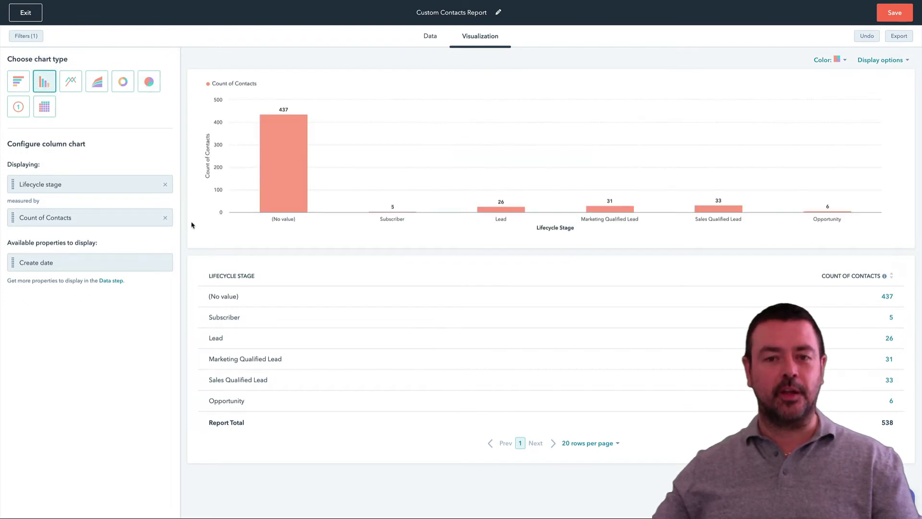
Save the report as "Lifecycle stage" to the existing HubLight Sales Dashboard and go to that dashboard.
{"action": "left_click", "coordinate": [894, 13]}
{"action": "triple_click", "coordinate": [798, 91]}
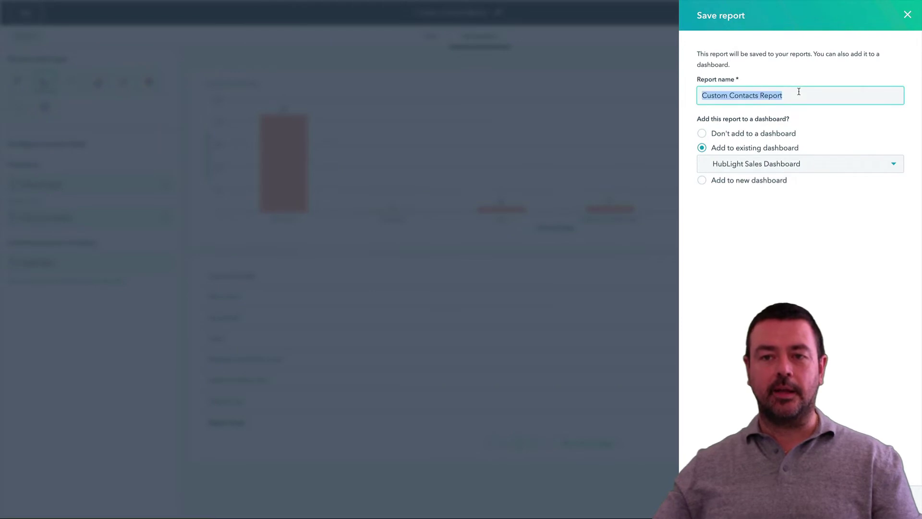
{"action": "type", "text": "Lifecycle stage"}
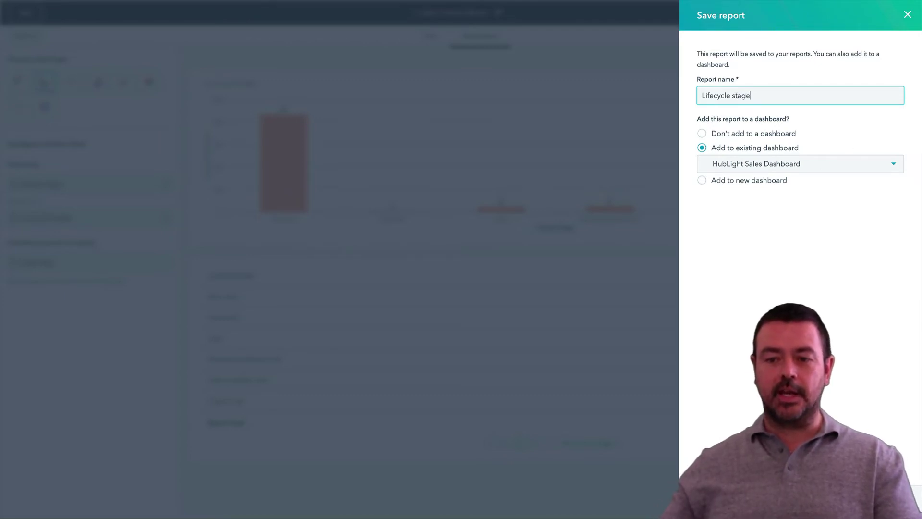
{"action": "key", "text": "Tab"}
{"action": "left_click", "coordinate": [710, 499]}
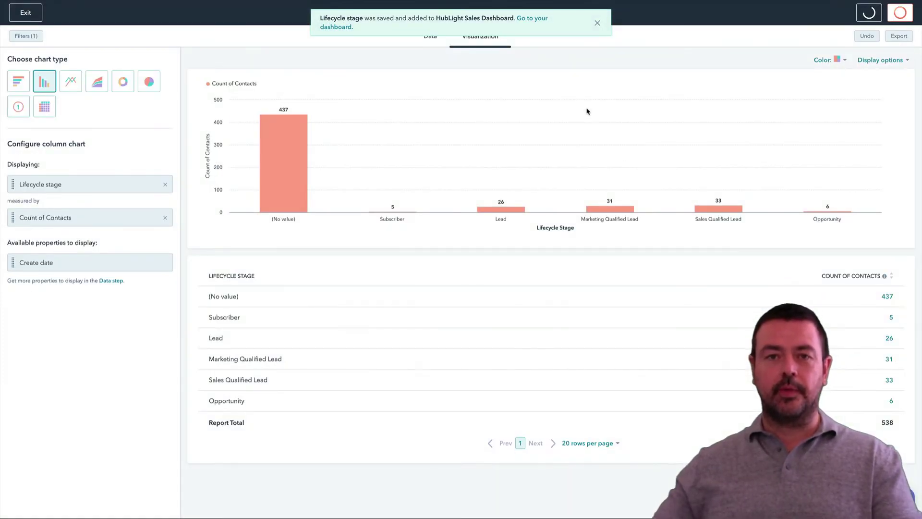
{"action": "left_click", "coordinate": [528, 22]}
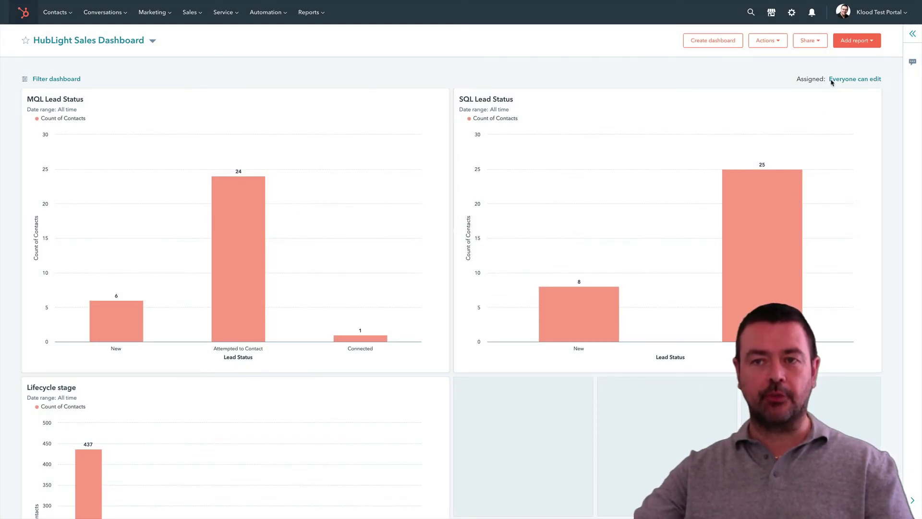
Create another single object report for the dashboard, using Deals as its object.
{"action": "left_click", "coordinate": [841, 42]}
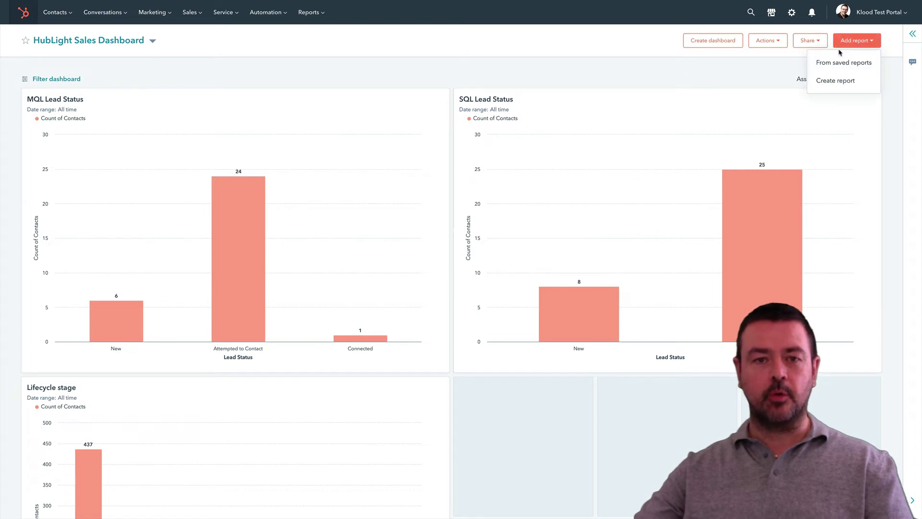
{"action": "left_click", "coordinate": [834, 79]}
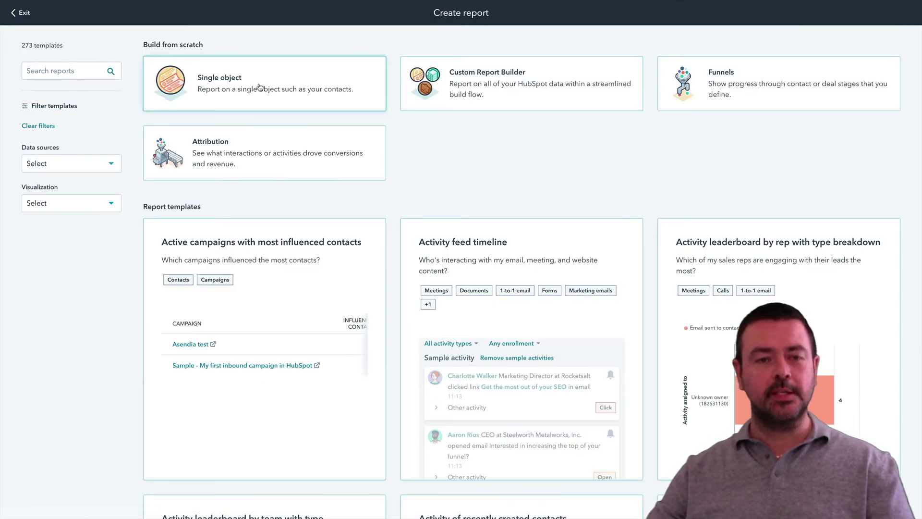
{"action": "left_click", "coordinate": [259, 87]}
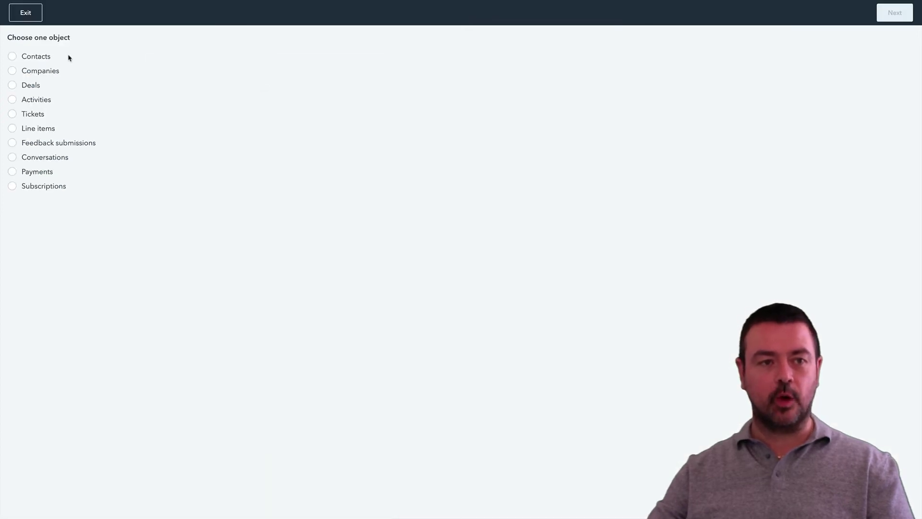
{"action": "left_click", "coordinate": [38, 88]}
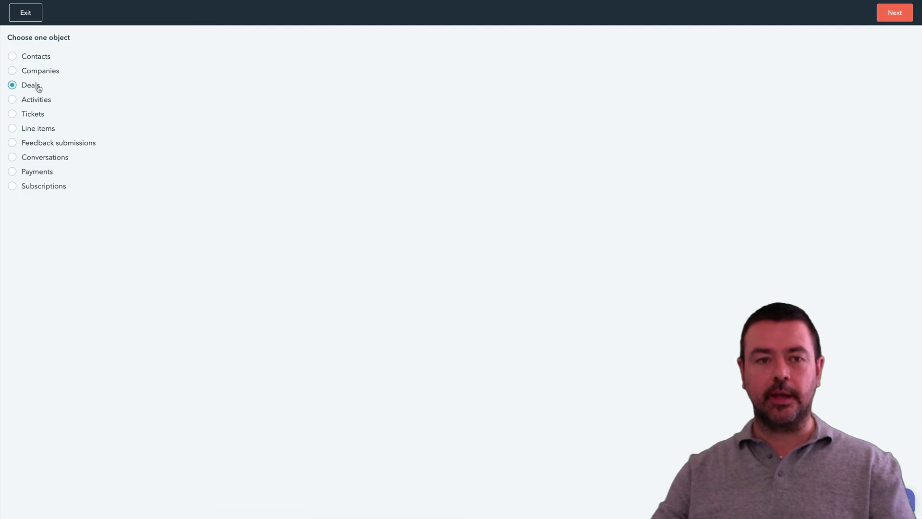
{"action": "left_click", "coordinate": [894, 14]}
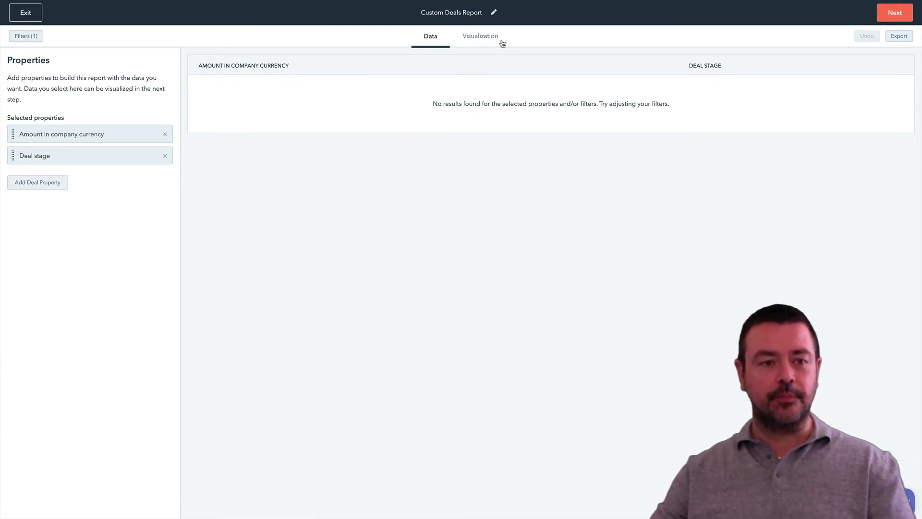
Configure the deals report's chart to display Deal stage measured by Count of Deals.
{"action": "left_click", "coordinate": [473, 39]}
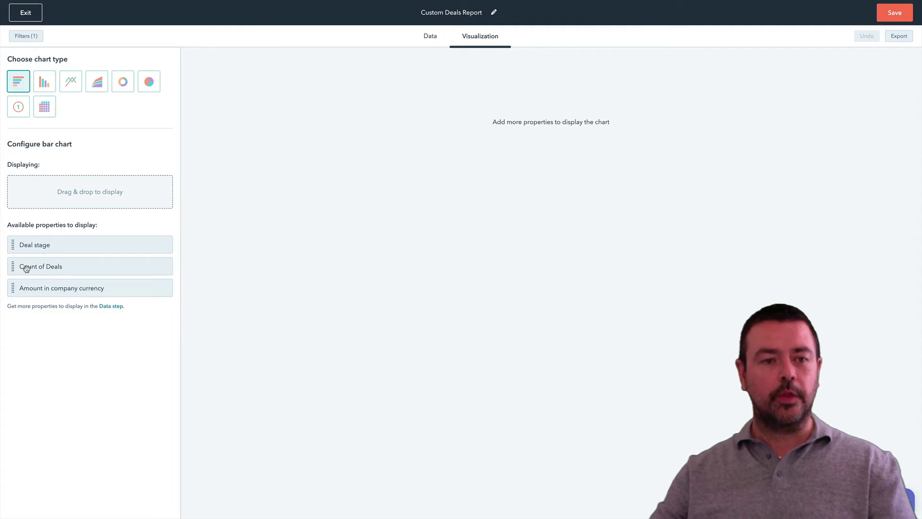
{"action": "left_click_drag", "start_coordinate": [24, 249], "coordinate": [49, 201]}
{"action": "left_click_drag", "start_coordinate": [14, 272], "coordinate": [38, 222]}
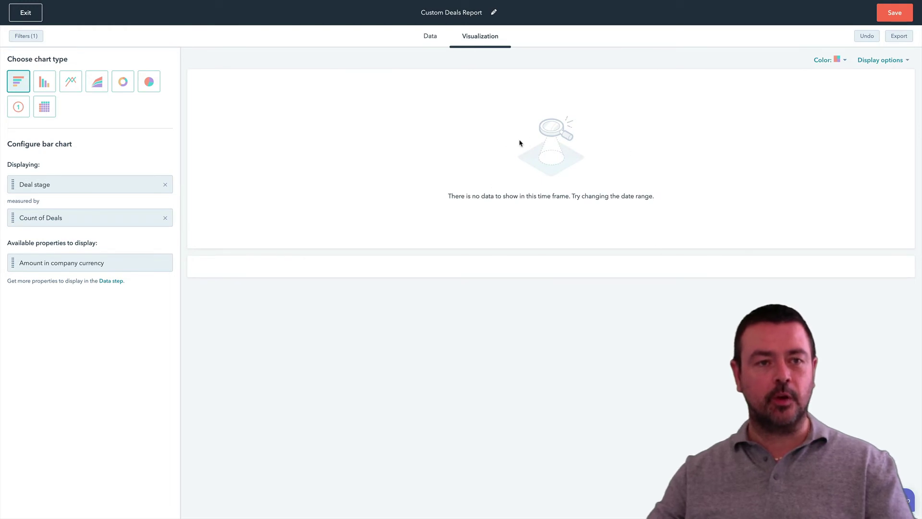
Set the deals report's required Create date filter to all time.
{"action": "left_click", "coordinate": [26, 36]}
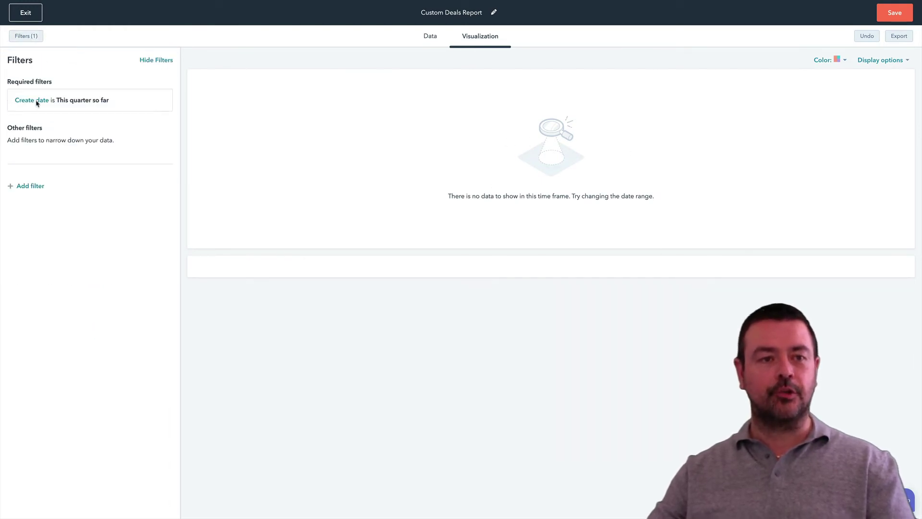
{"action": "left_click", "coordinate": [89, 104]}
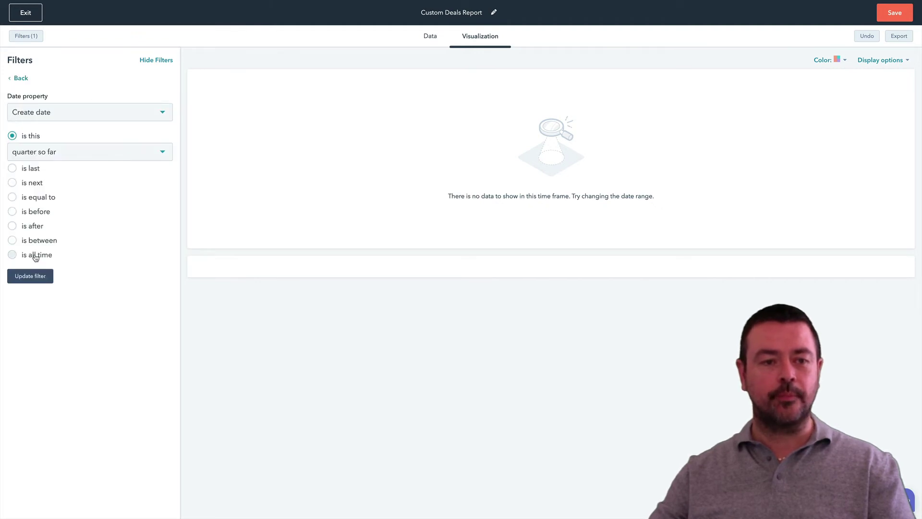
{"action": "left_click", "coordinate": [33, 256]}
{"action": "left_click", "coordinate": [36, 258]}
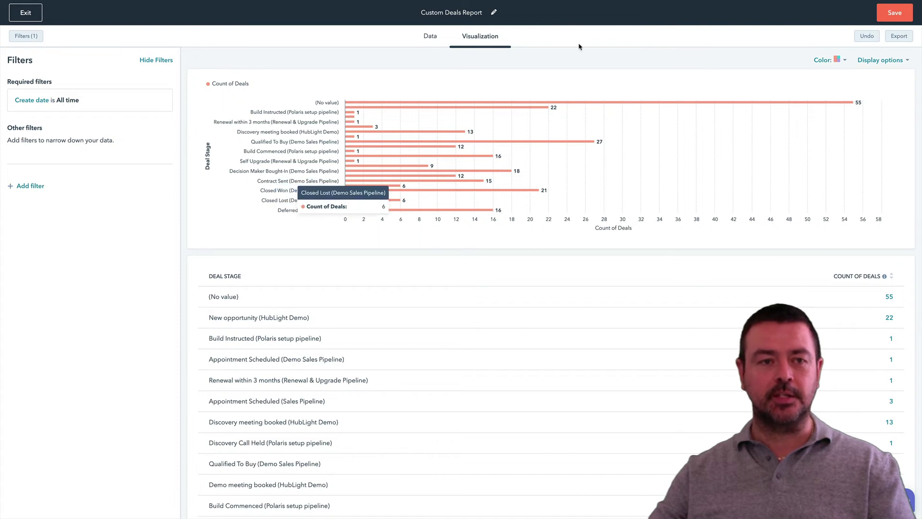
Add a filter to the deals report so that Pipeline is any of HubLight Demo.
{"action": "mouse_move", "coordinate": [402, 104]}
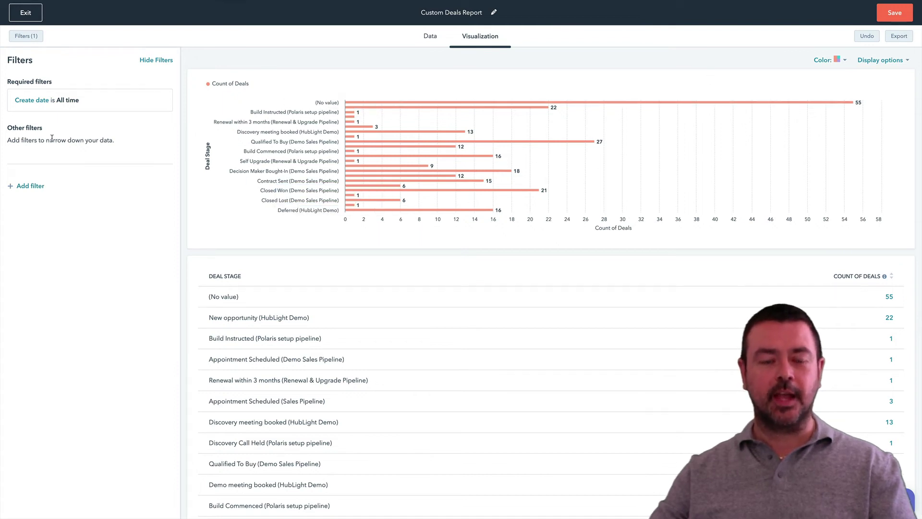
{"action": "left_click", "coordinate": [41, 187]}
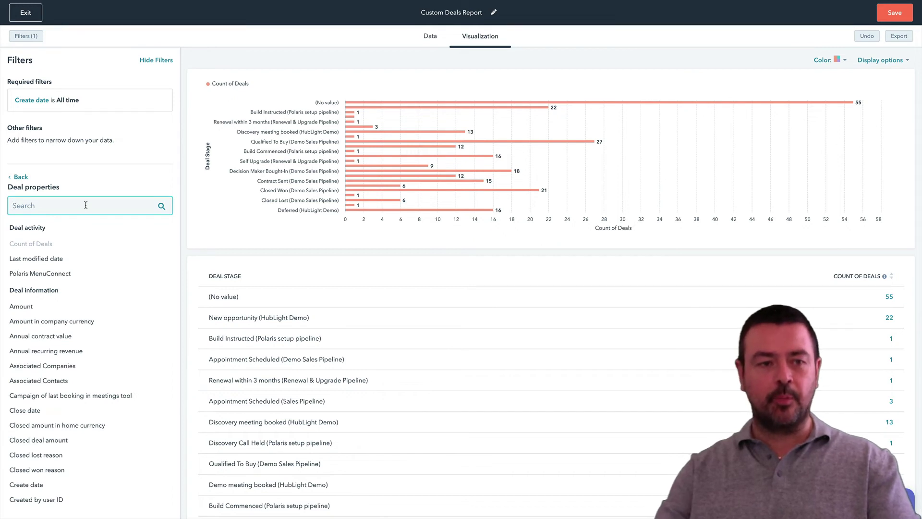
{"action": "type", "text": "pipel"}
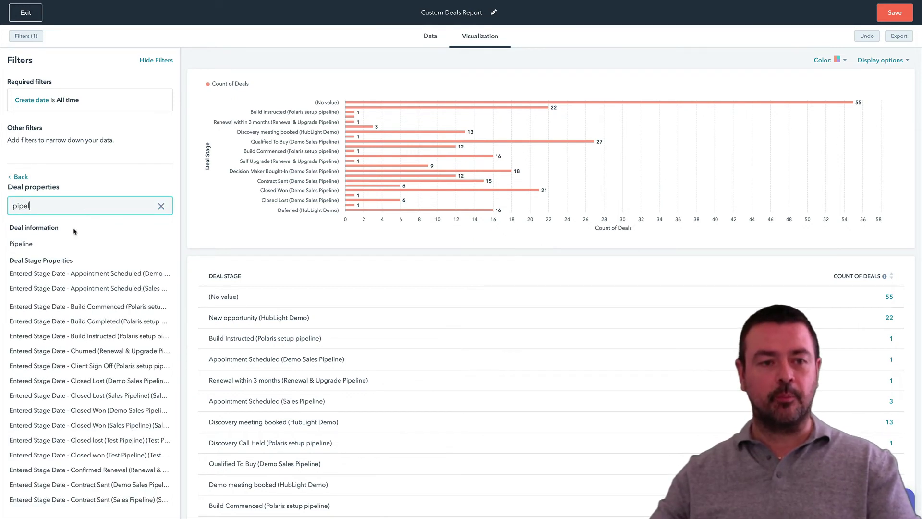
{"action": "left_click", "coordinate": [31, 245]}
{"action": "left_click", "coordinate": [59, 246]}
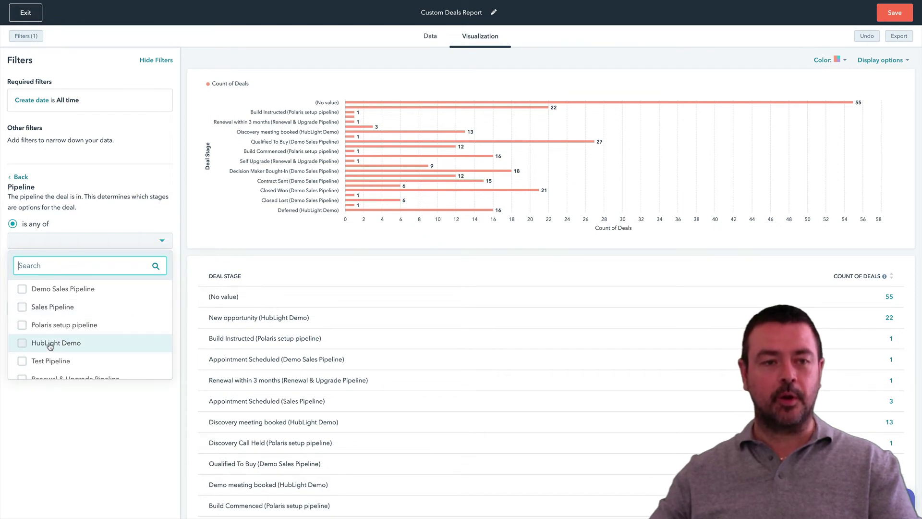
{"action": "left_click", "coordinate": [50, 343]}
{"action": "left_click", "coordinate": [109, 179]}
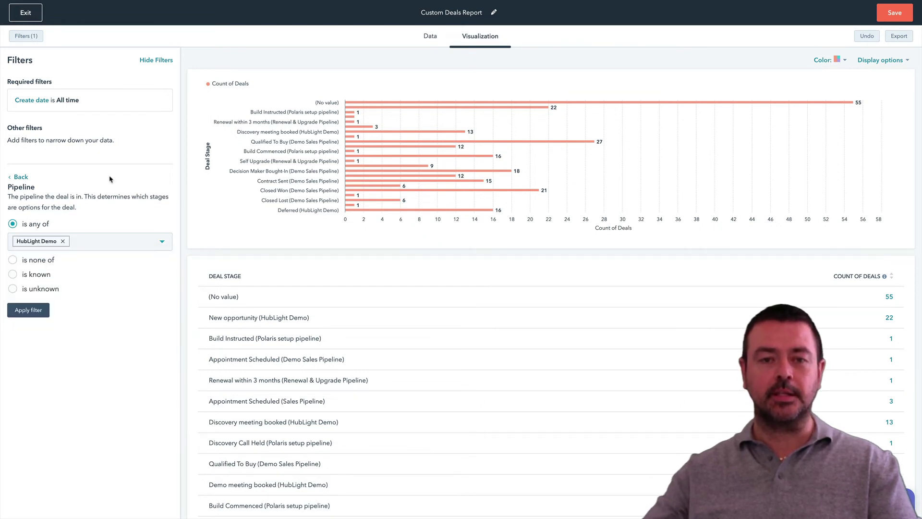
{"action": "left_click", "coordinate": [31, 309]}
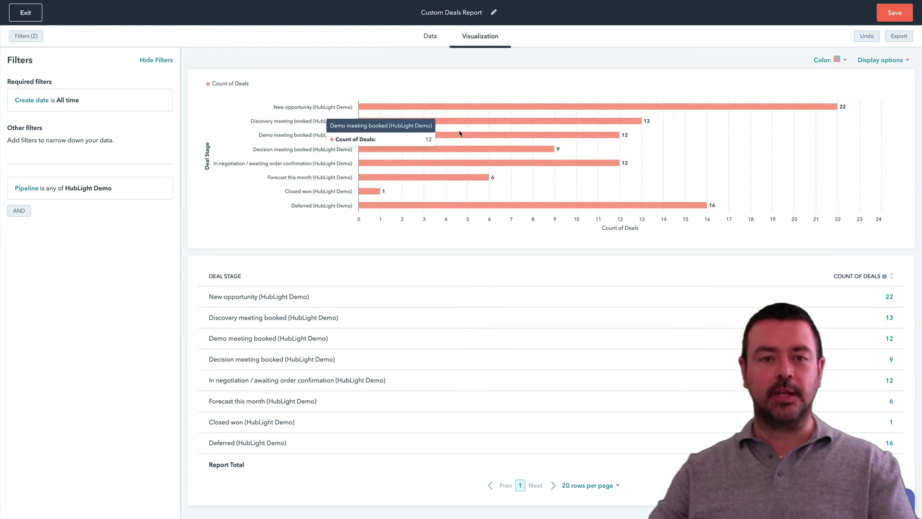
Change the deals report's visualization to the summary chart.
{"action": "mouse_move", "coordinate": [383, 123]}
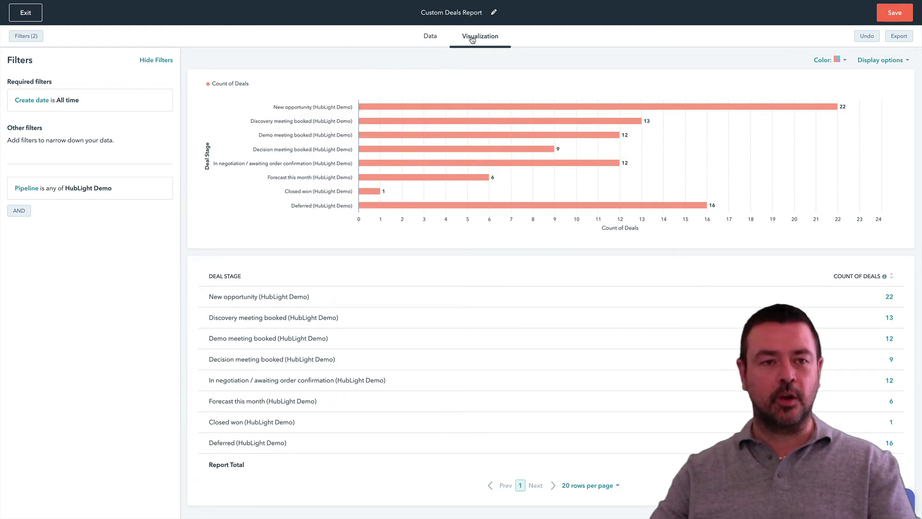
{"action": "left_click", "coordinate": [157, 62]}
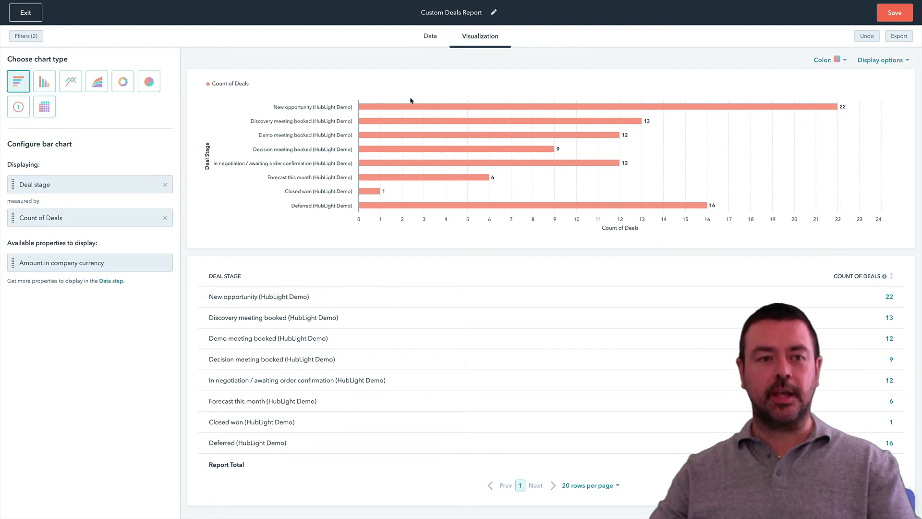
{"action": "left_click", "coordinate": [19, 106]}
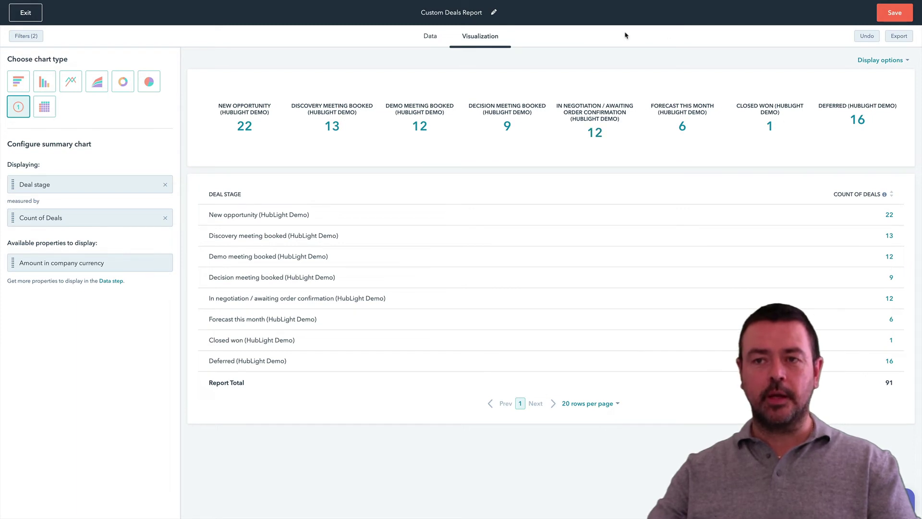
Save the deals report as "Deal Stage Report" to the existing HubLight Sales Dashboard.
{"action": "left_click", "coordinate": [894, 12]}
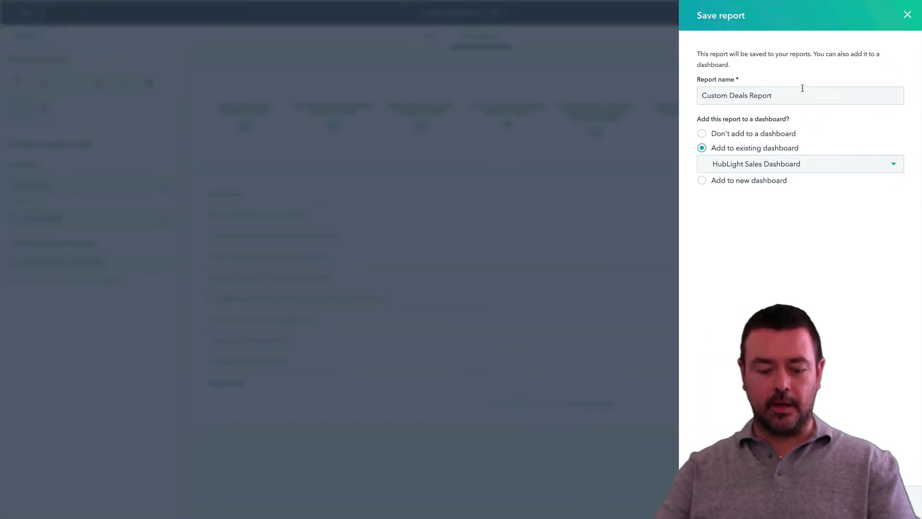
{"action": "triple_click", "coordinate": [802, 89]}
{"action": "type", "text": "Deal"}
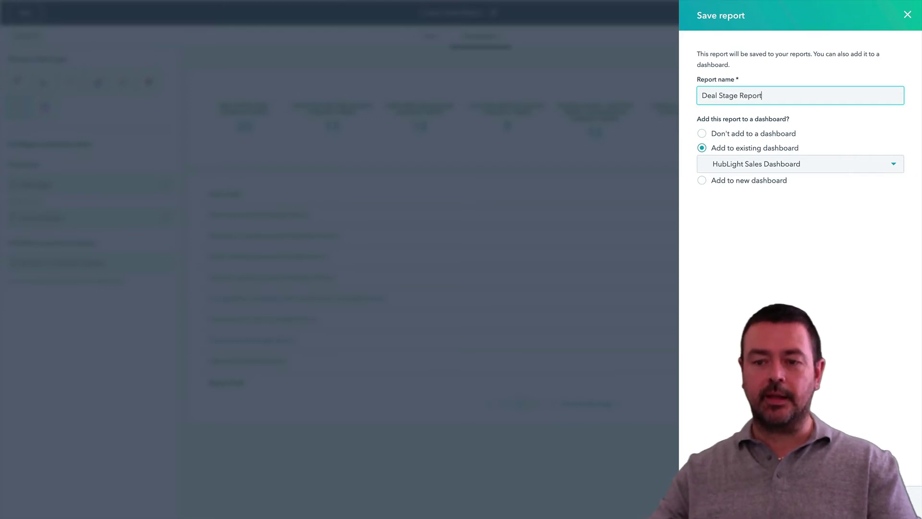
{"action": "key", "text": "Return"}
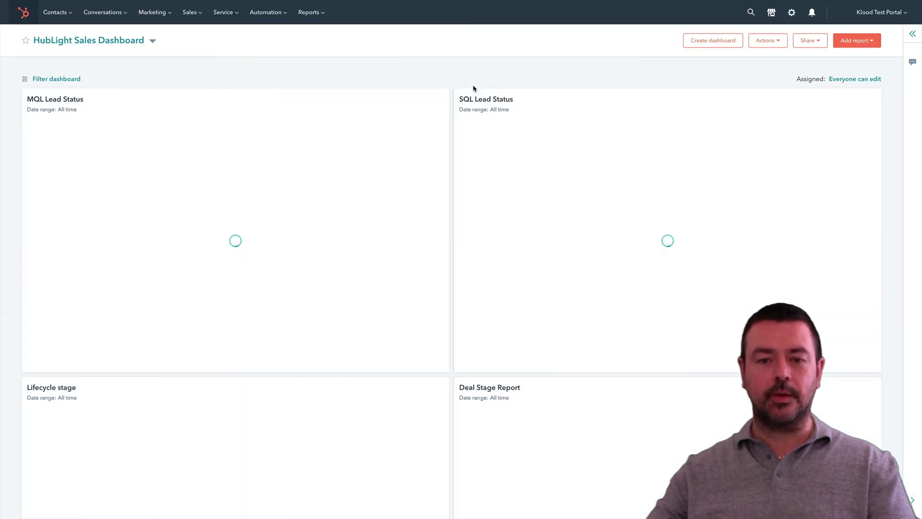
Move the Deal Stage Report above the Lifecycle stage report and resize it into a shorter tile spanning the dashboard's full width.
{"action": "scroll", "coordinate": [538, 245], "scroll_direction": "down", "scroll_amount": 2}
{"action": "scroll", "coordinate": [538, 245], "scroll_direction": "down", "scroll_amount": 3}
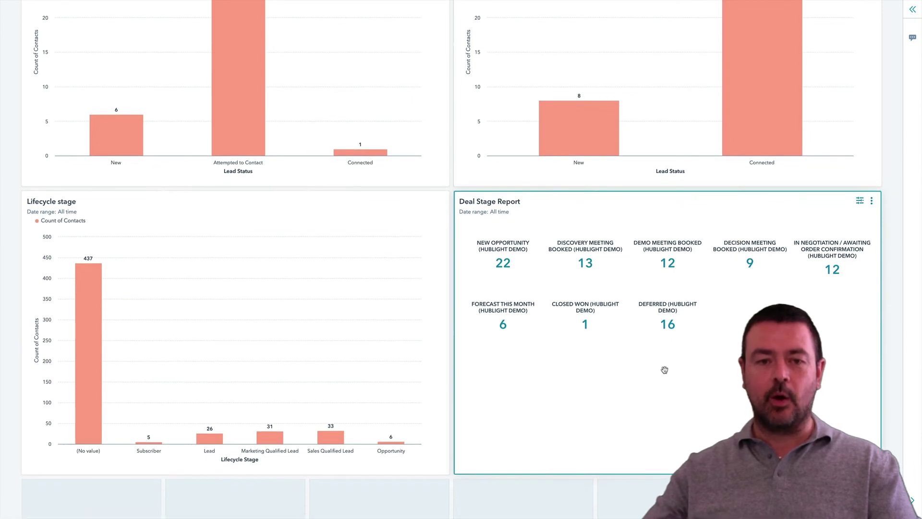
{"action": "scroll", "coordinate": [662, 370], "scroll_direction": "down", "scroll_amount": 3}
{"action": "left_click_drag", "start_coordinate": [691, 117], "coordinate": [701, 143]}
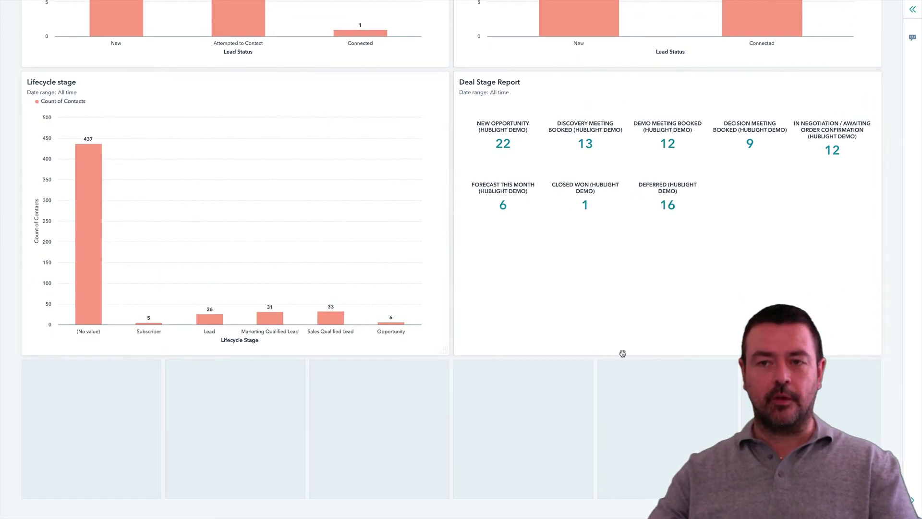
{"action": "left_click_drag", "start_coordinate": [737, 118], "coordinate": [317, 97]}
{"action": "left_click_drag", "start_coordinate": [456, 348], "coordinate": [849, 259]}
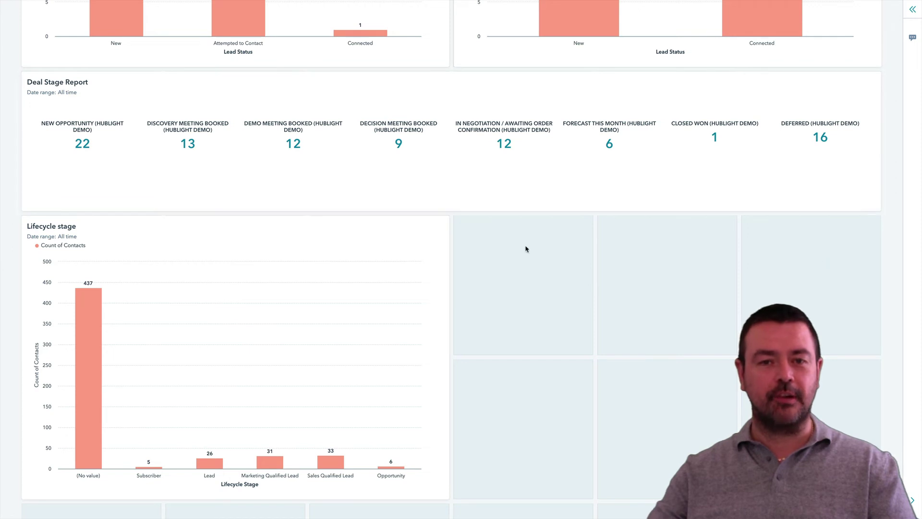
{"action": "scroll", "coordinate": [527, 249], "scroll_direction": "up", "scroll_amount": 6}
{"action": "scroll", "coordinate": [612, 266], "scroll_direction": "up", "scroll_amount": 1}
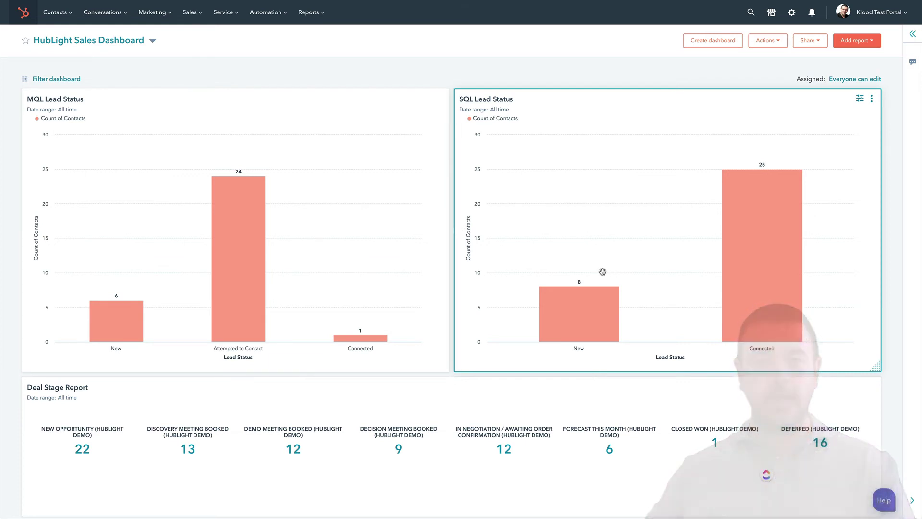
{"action": "double_click", "coordinate": [337, 175]}
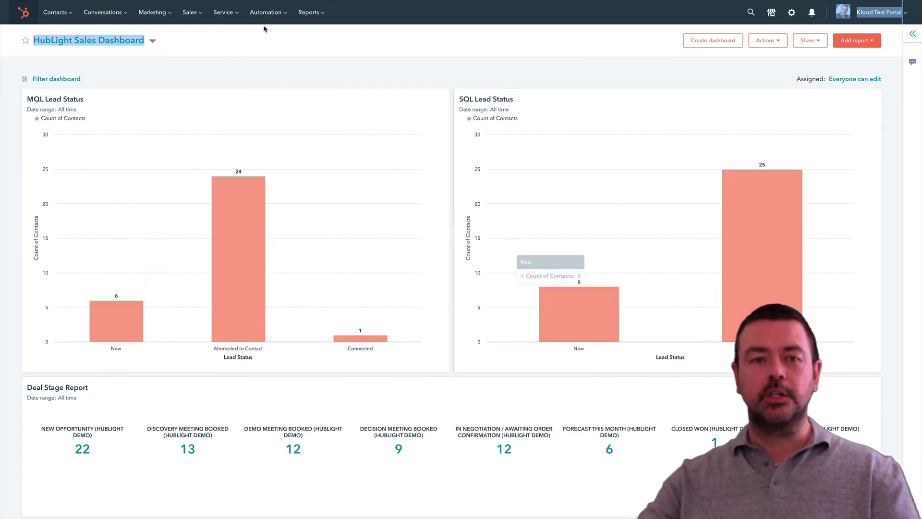
Create a blank contact-based workflow from scratch and open its enrollment trigger setup.
{"action": "mouse_move", "coordinate": [265, 21]}
{"action": "left_click", "coordinate": [267, 57]}
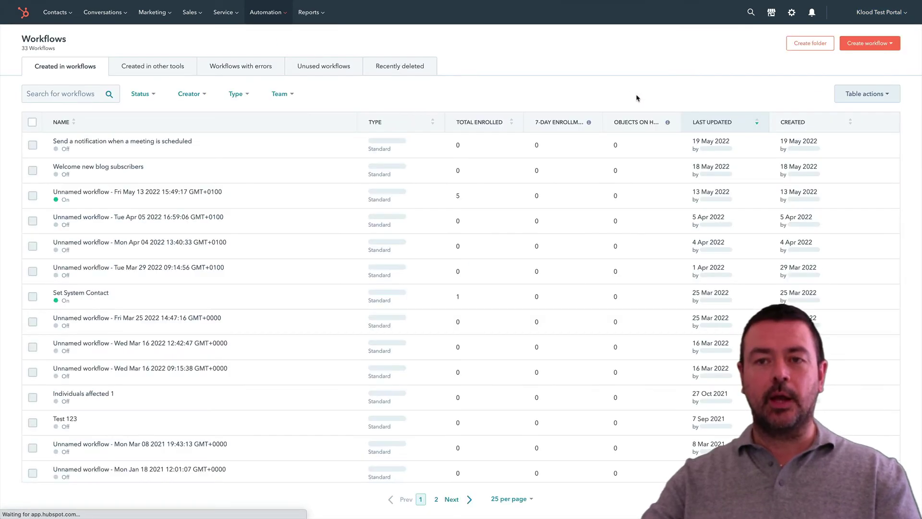
{"action": "left_click", "coordinate": [871, 43]}
{"action": "left_click", "coordinate": [863, 64]}
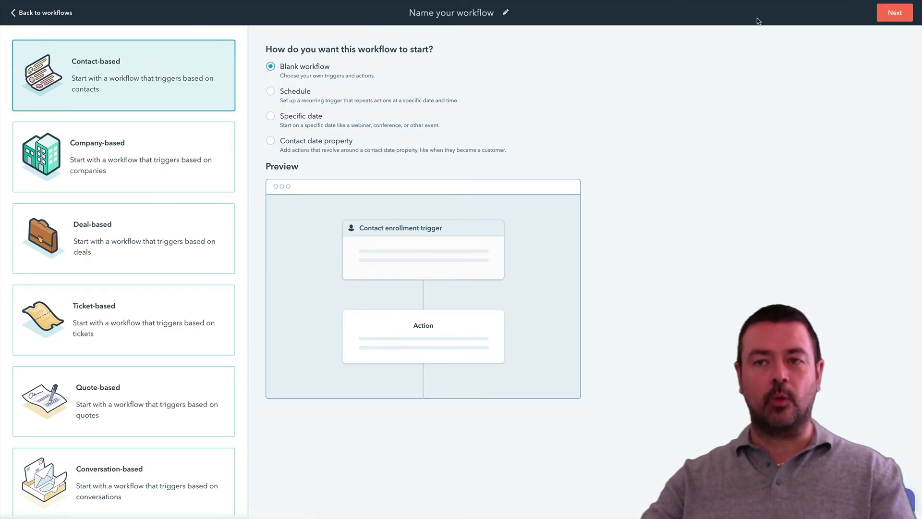
{"action": "left_click", "coordinate": [881, 18]}
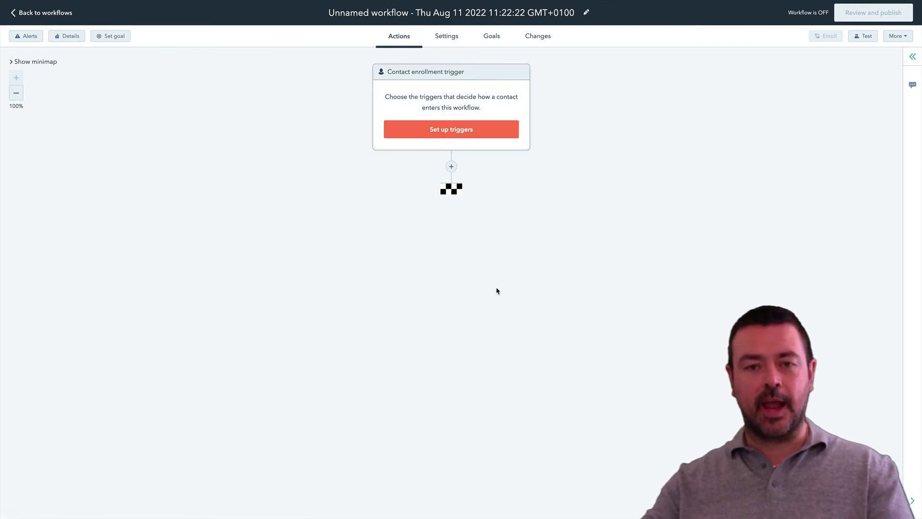
{"action": "left_click", "coordinate": [404, 135]}
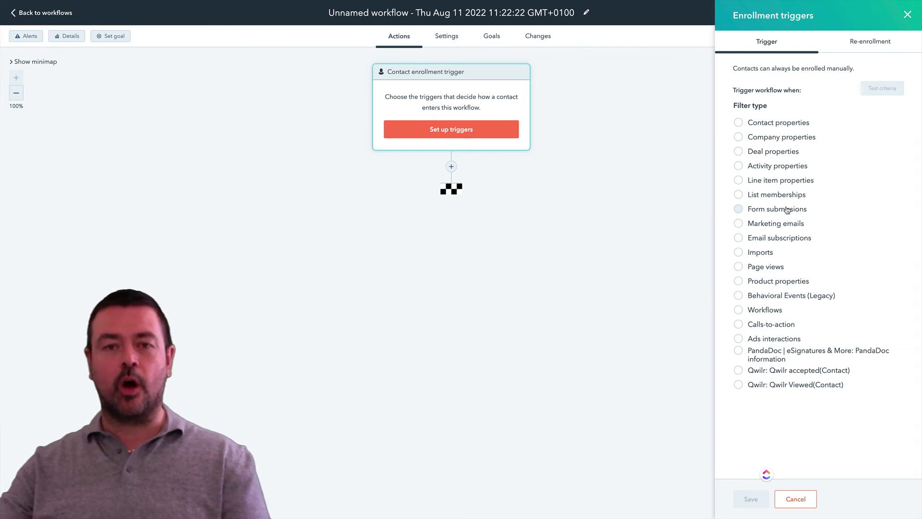
Set the enrollment trigger to contacts who have filled out the HubLIght Sales Enquiry form on any page and save it.
{"action": "left_click", "coordinate": [738, 209]}
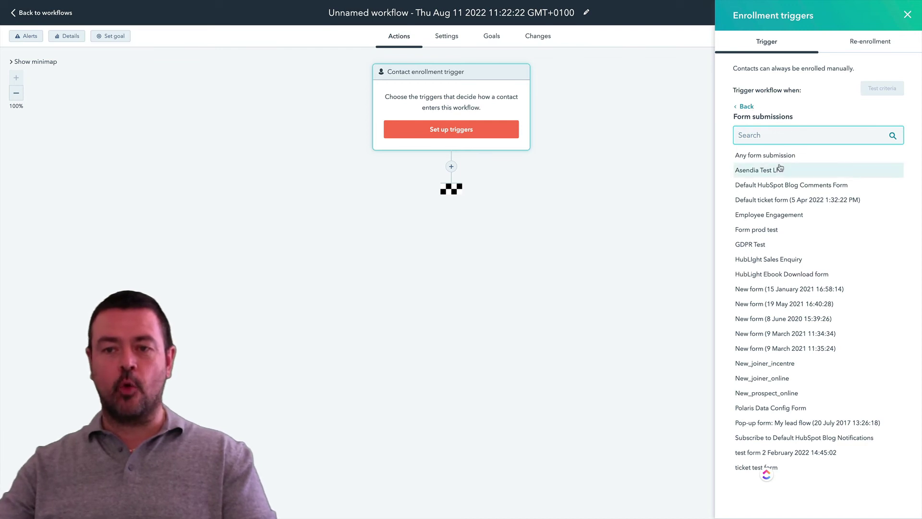
{"action": "type", "text": "hubl"}
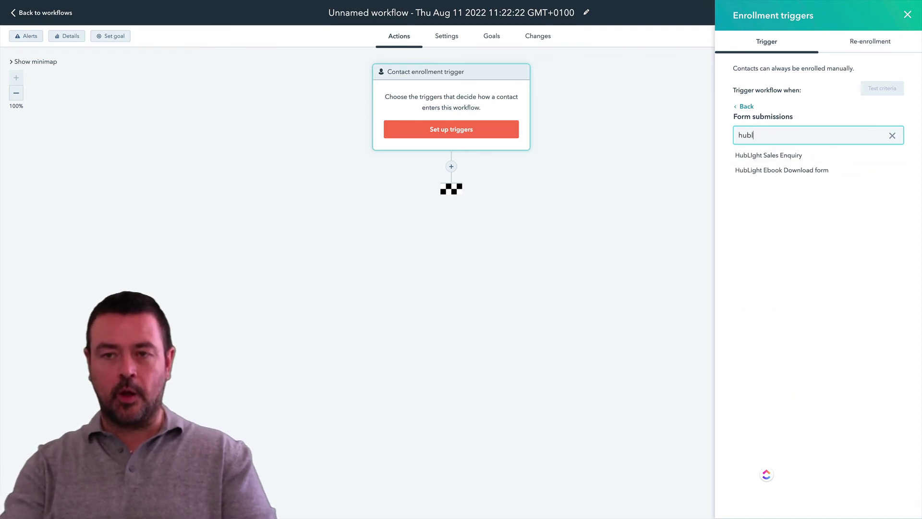
{"action": "left_click", "coordinate": [778, 157]}
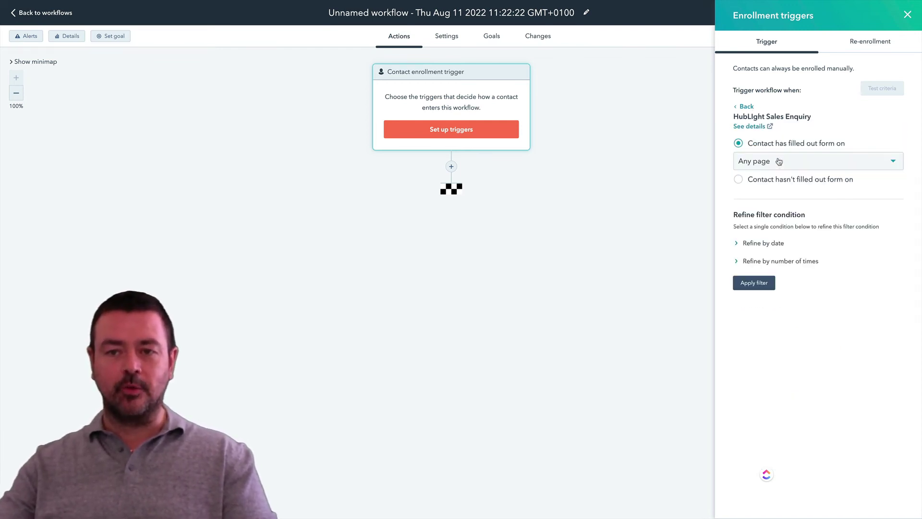
{"action": "left_click", "coordinate": [754, 282]}
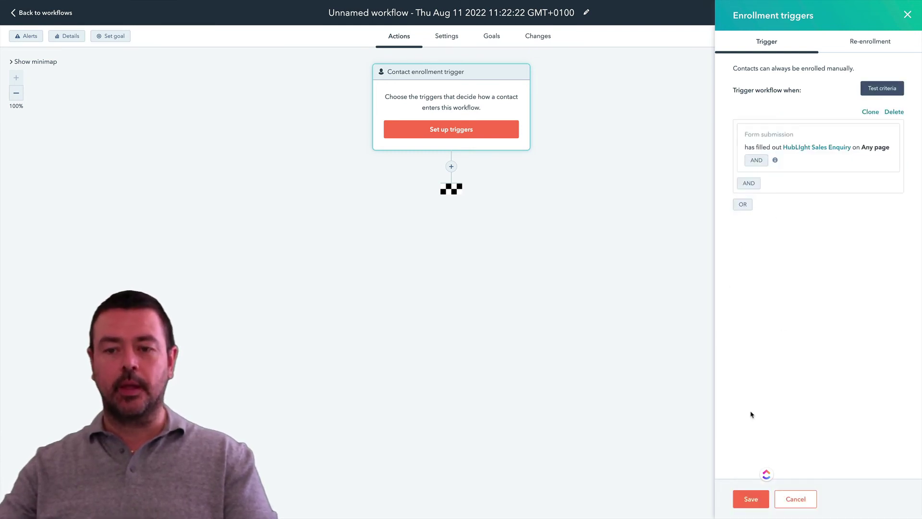
{"action": "left_click", "coordinate": [751, 499]}
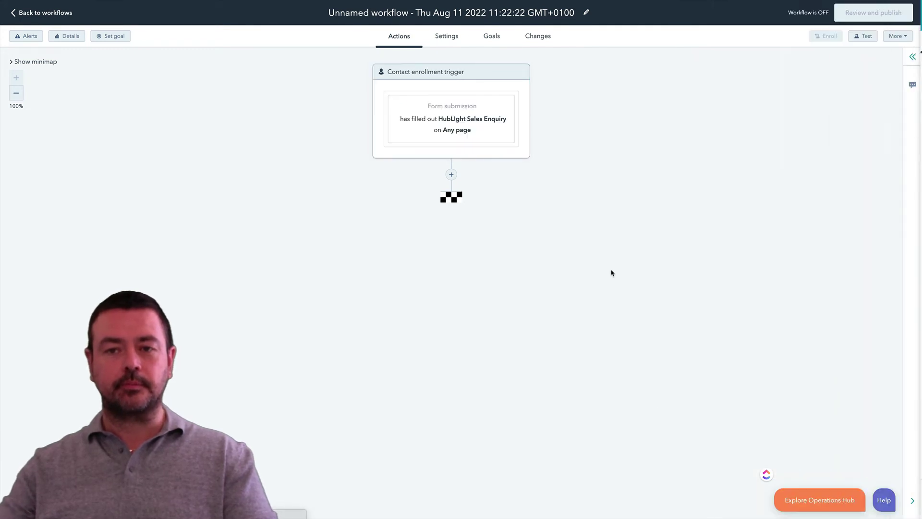
Add a Set property value action after the trigger that sets the contact's Lifecycle stage to Sales Qualified Lead.
{"action": "left_click", "coordinate": [451, 175]}
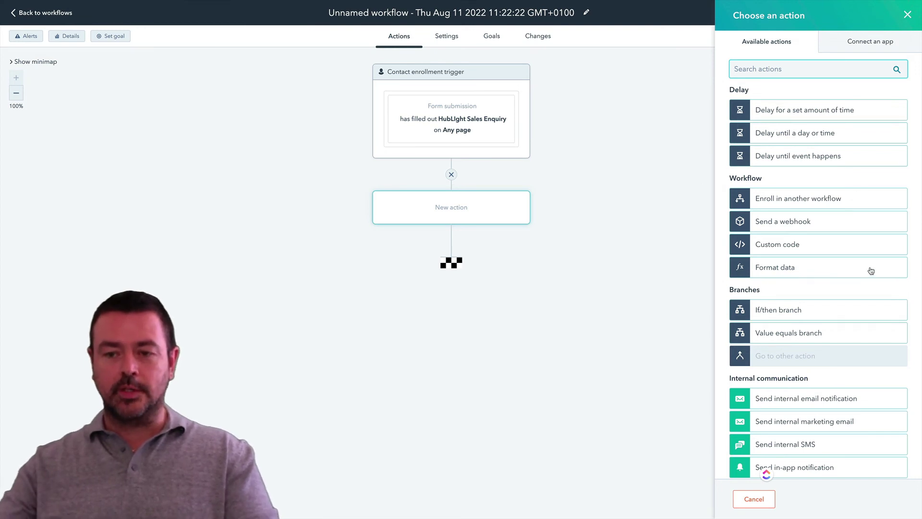
{"action": "scroll", "coordinate": [870, 271], "scroll_direction": "down", "scroll_amount": 5}
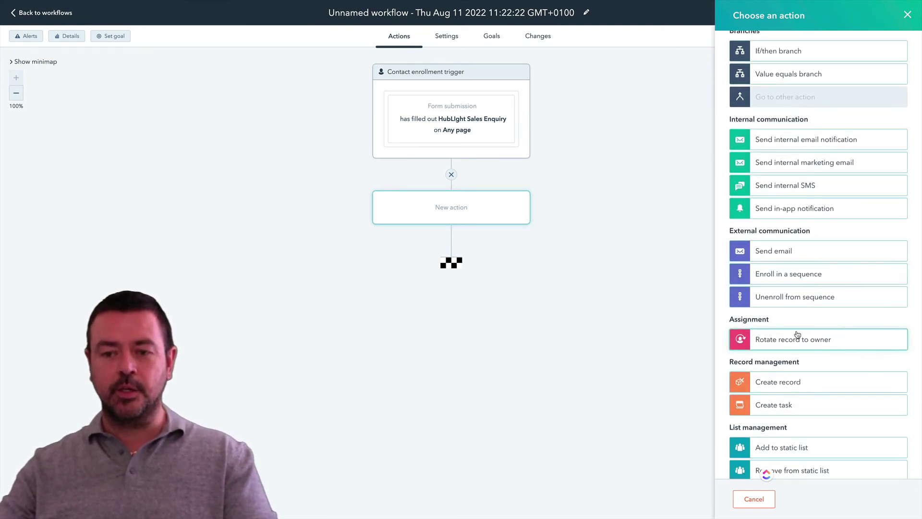
{"action": "scroll", "coordinate": [797, 335], "scroll_direction": "down", "scroll_amount": 4}
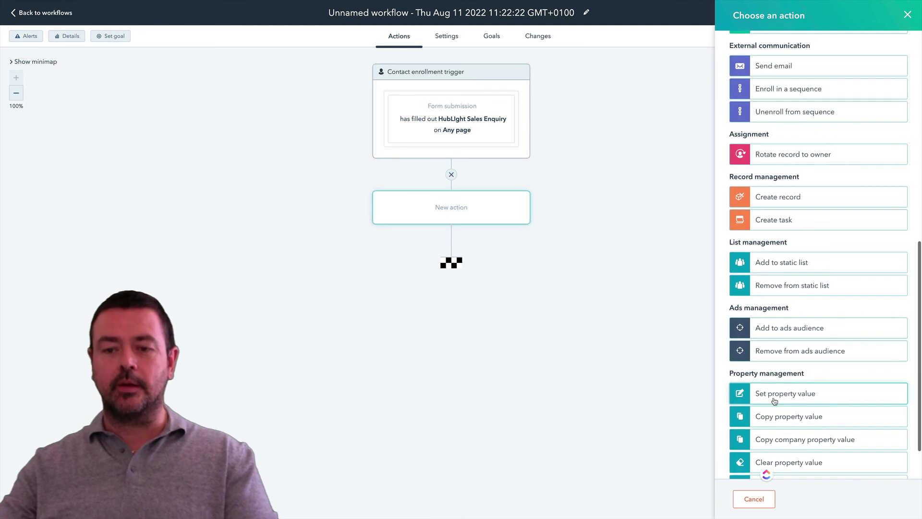
{"action": "left_click", "coordinate": [774, 401]}
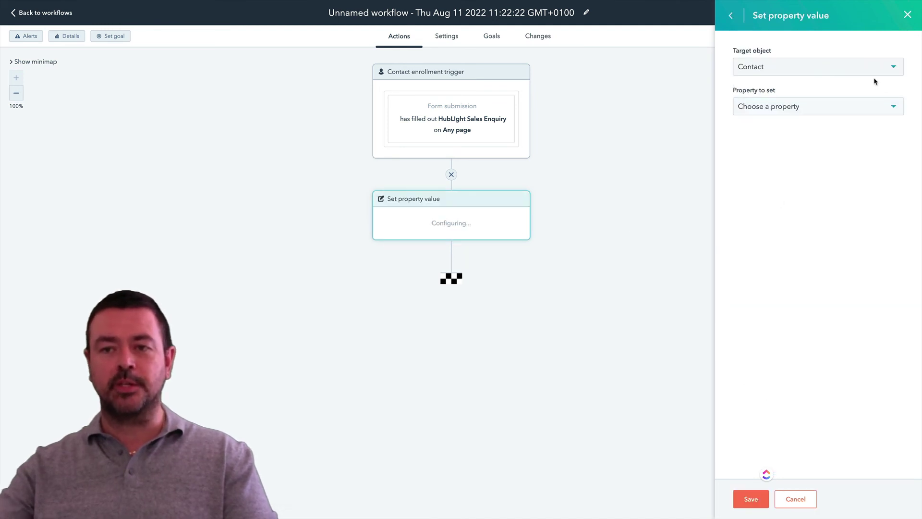
{"action": "left_click", "coordinate": [868, 108]}
{"action": "type", "text": "lifec"}
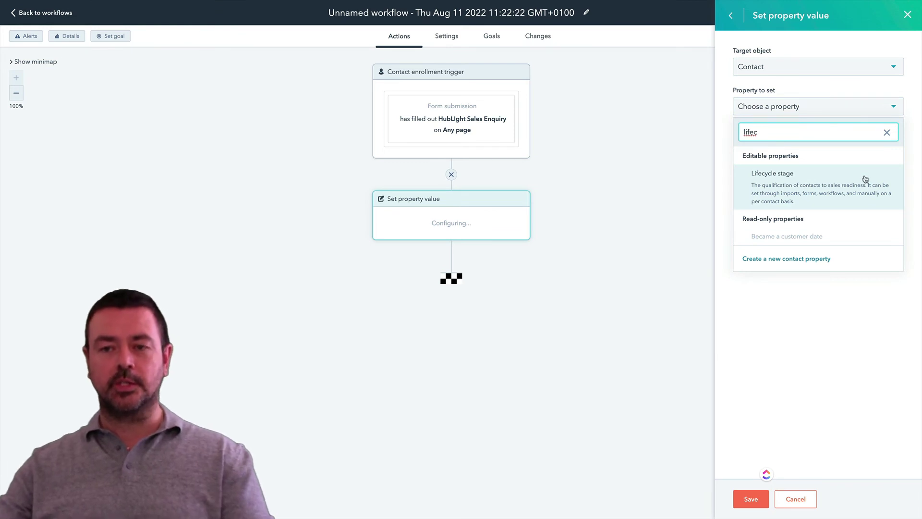
{"action": "left_click", "coordinate": [865, 178]}
{"action": "left_click", "coordinate": [854, 150]}
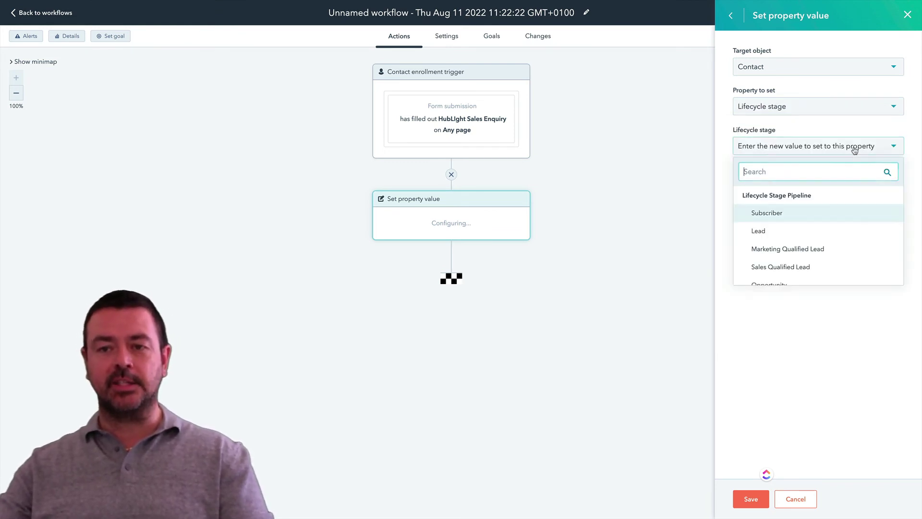
{"action": "type", "text": "s"}
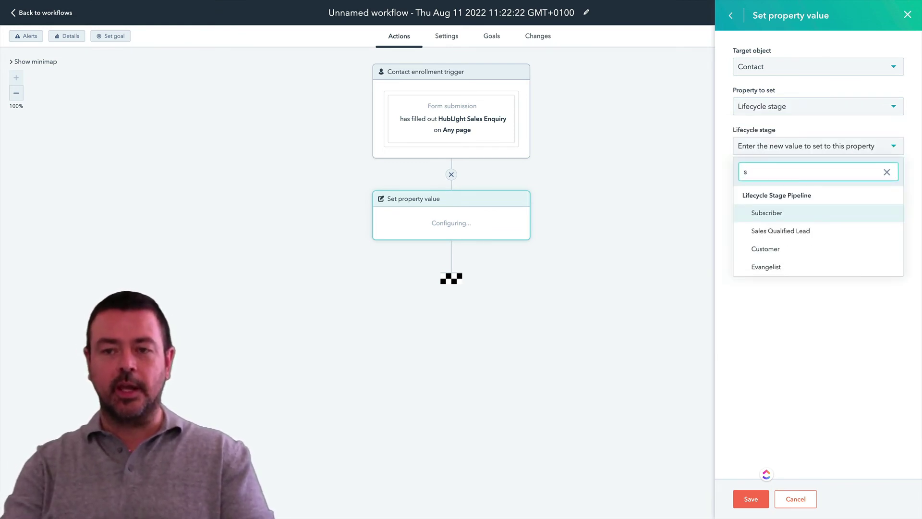
{"action": "left_click", "coordinate": [813, 232]}
{"action": "left_click", "coordinate": [751, 502]}
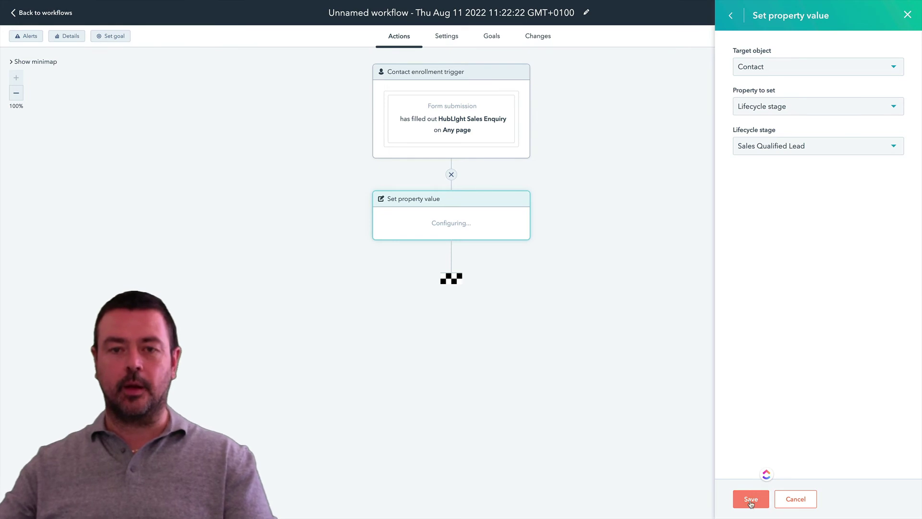
{"action": "left_click", "coordinate": [751, 501]}
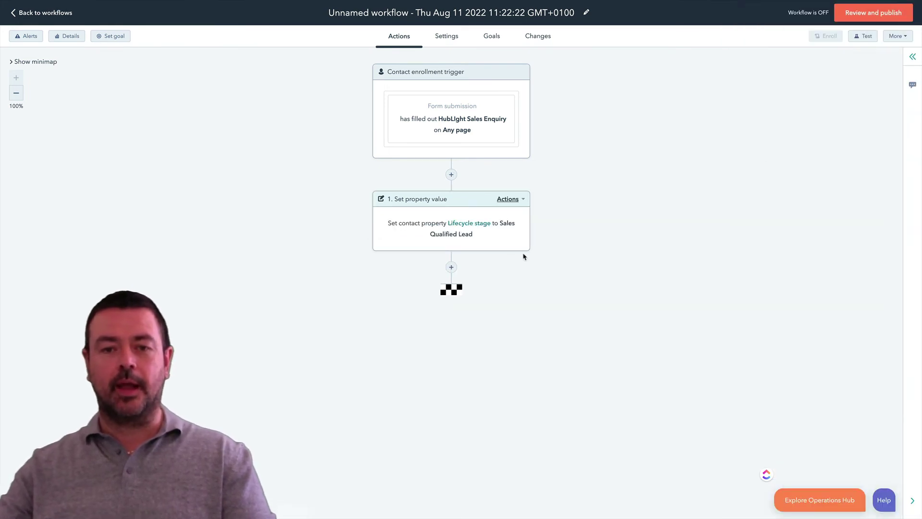
Add a second Set property value action below the lifecycle stage action, setting the contact's Lead status to New.
{"action": "left_click", "coordinate": [451, 267]}
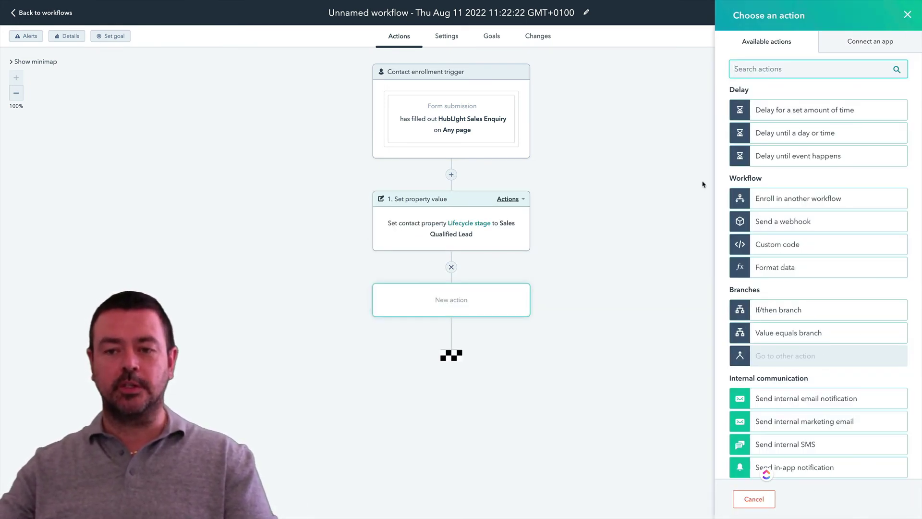
{"action": "scroll", "coordinate": [799, 153], "scroll_direction": "down", "scroll_amount": 10}
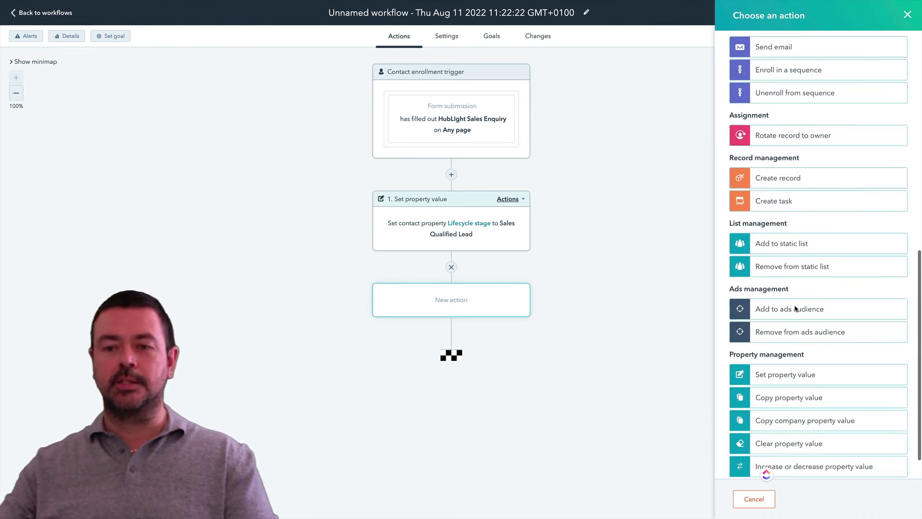
{"action": "scroll", "coordinate": [798, 312], "scroll_direction": "down", "scroll_amount": 1}
{"action": "left_click", "coordinate": [804, 341]}
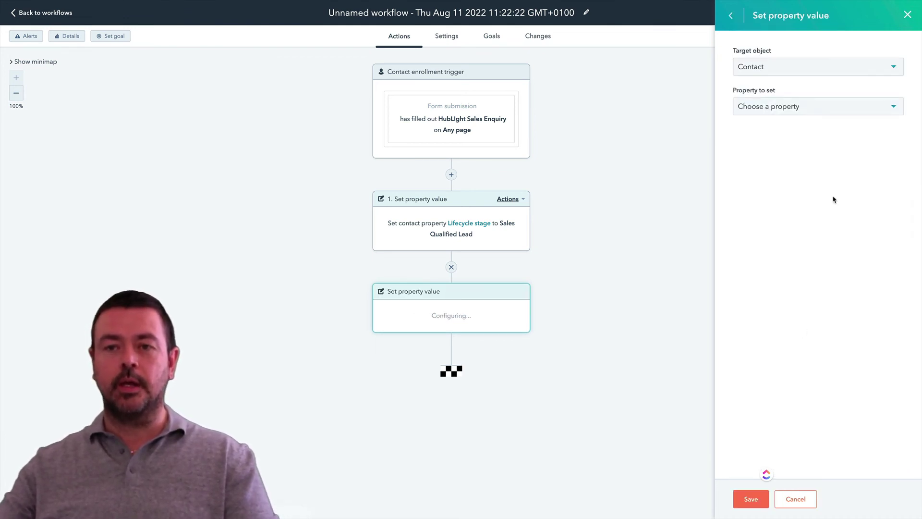
{"action": "left_click", "coordinate": [804, 114]}
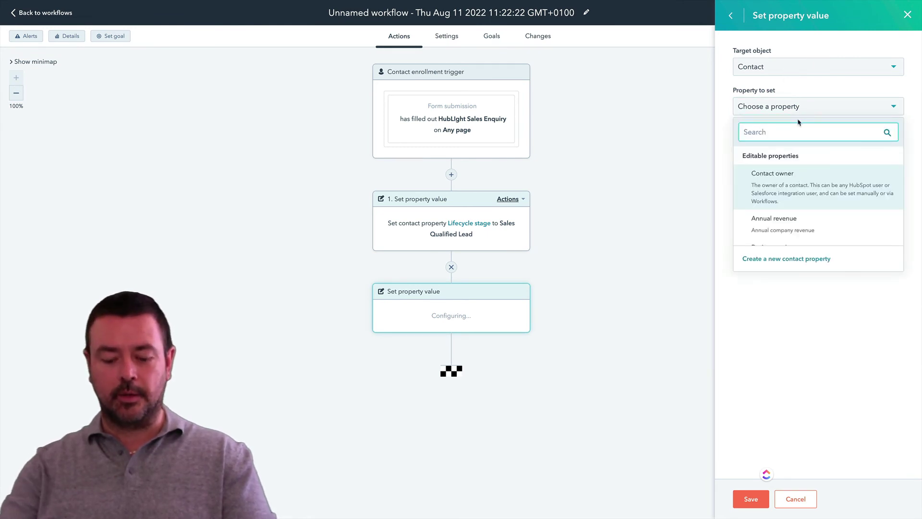
{"action": "type", "text": "lead"}
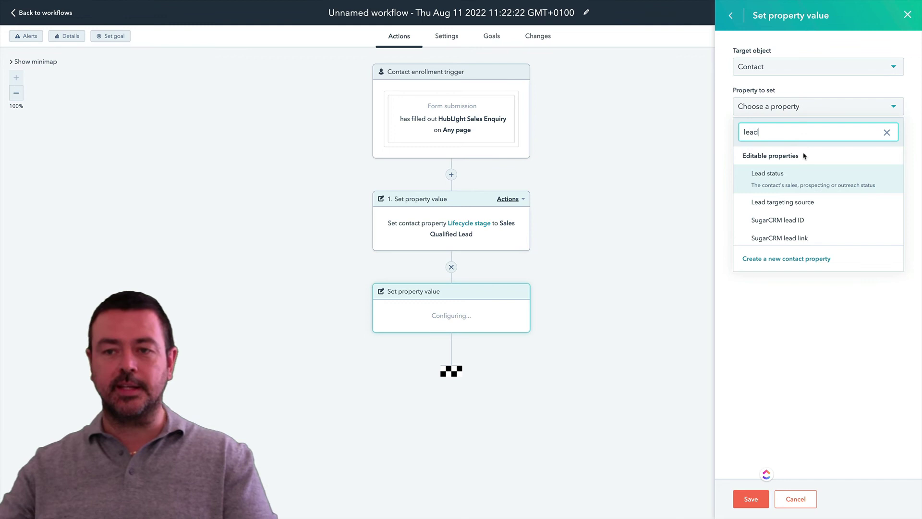
{"action": "left_click", "coordinate": [810, 177]}
{"action": "left_click", "coordinate": [791, 154]}
{"action": "left_click", "coordinate": [758, 194]}
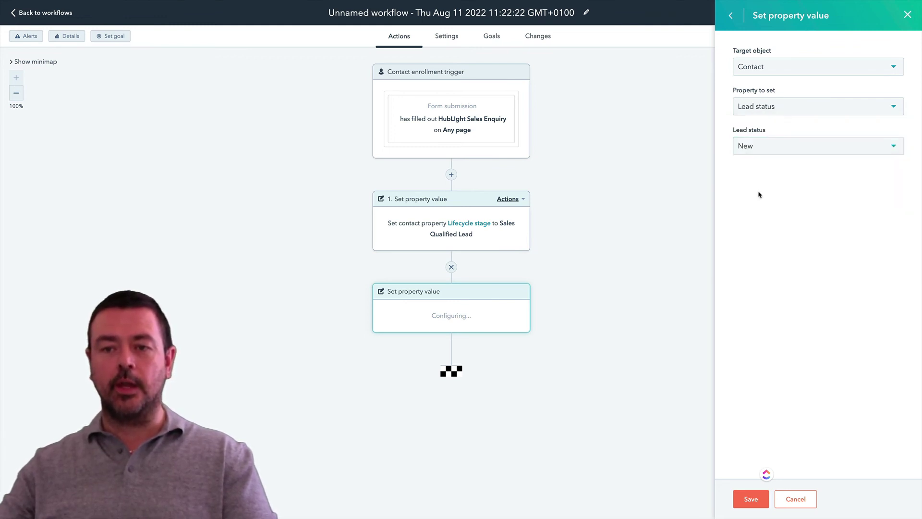
{"action": "left_click", "coordinate": [751, 498]}
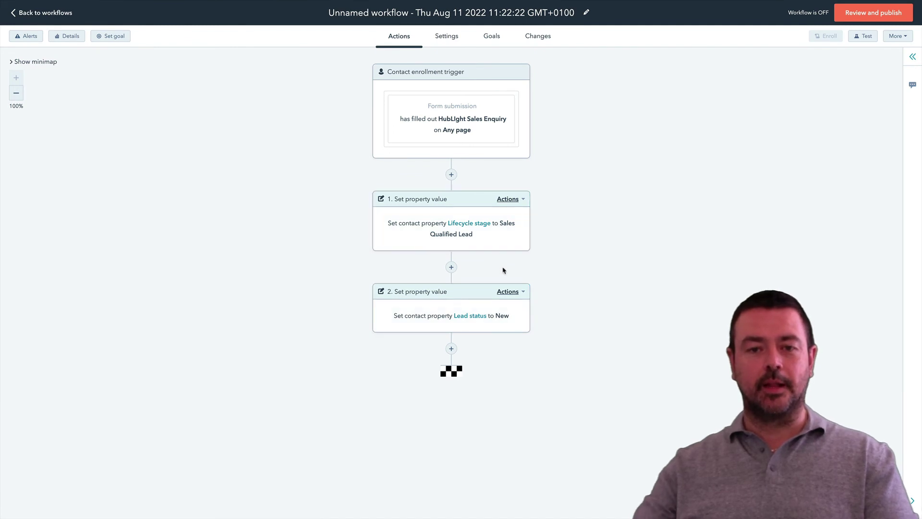
Rename the workflow as "Set sales status and lifecylce stage from sales enquiry form".
{"action": "left_click", "coordinate": [574, 13]}
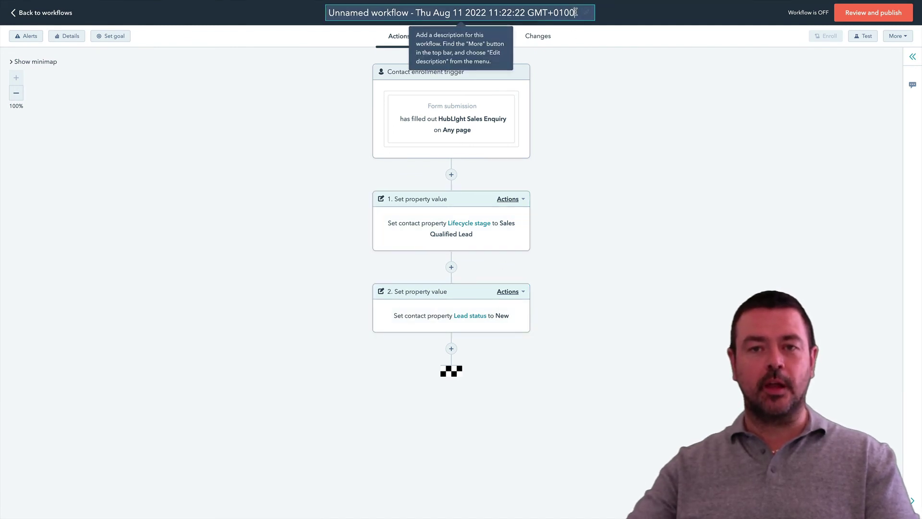
{"action": "key", "text": "ctrl+a"}
{"action": "type", "text": "Se"}
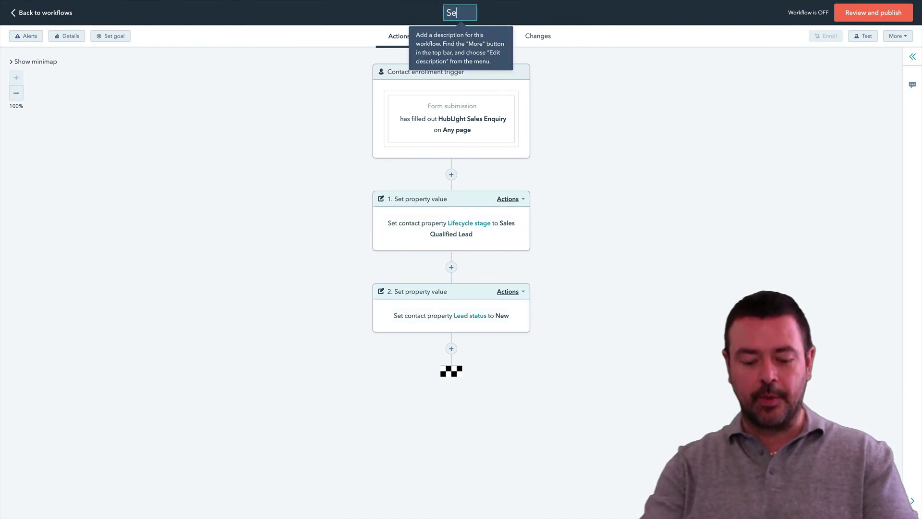
{"action": "type", "text": "t sal"}
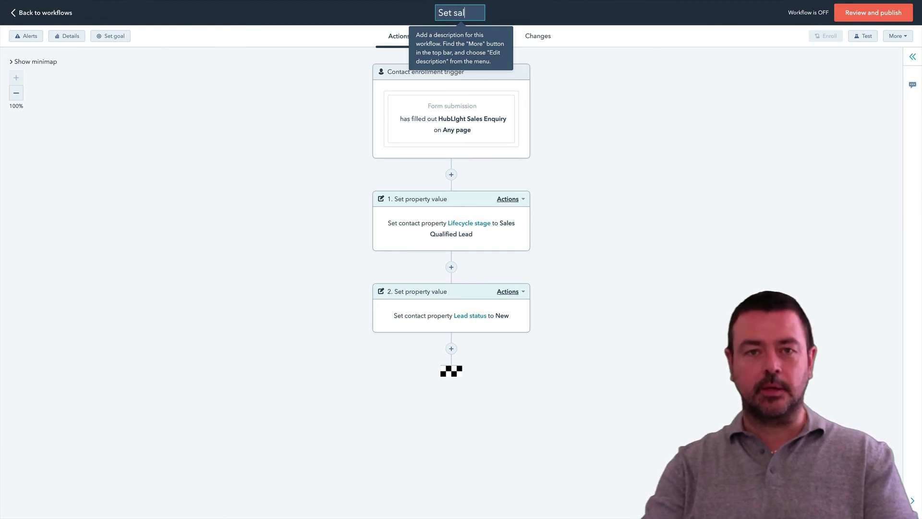
{"action": "type", "text": "es sta"}
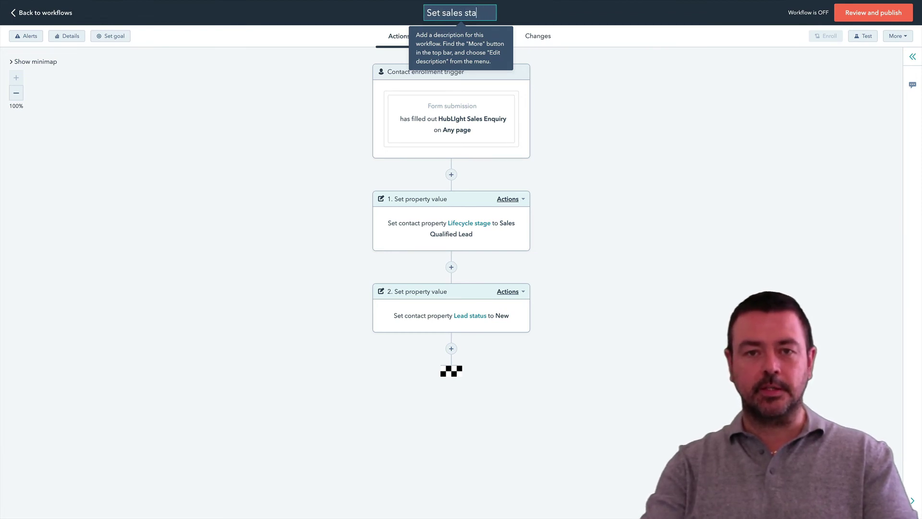
{"action": "type", "text": "tus "}
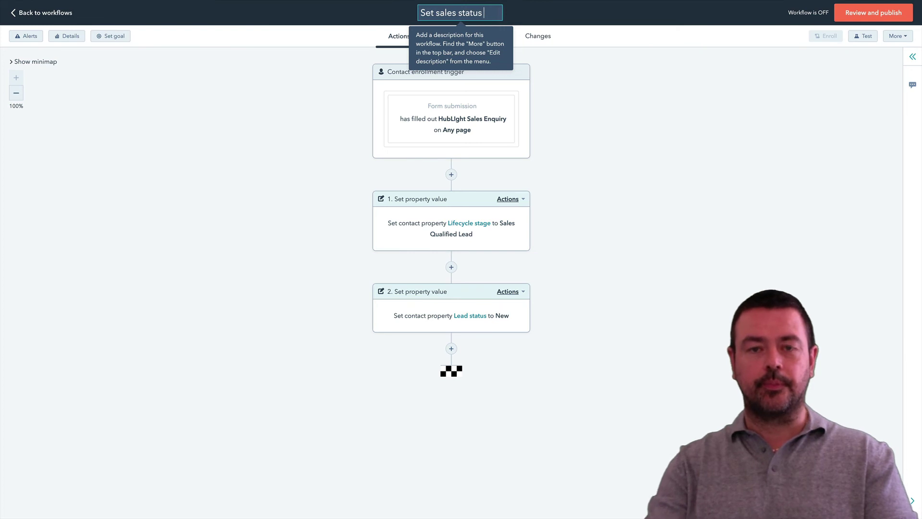
{"action": "type", "text": "and lifec"}
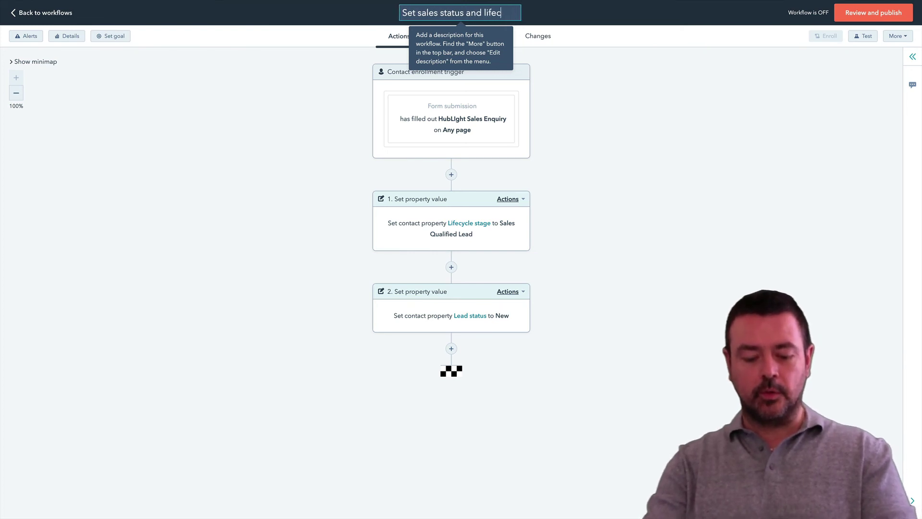
{"action": "type", "text": "ylce stage f"}
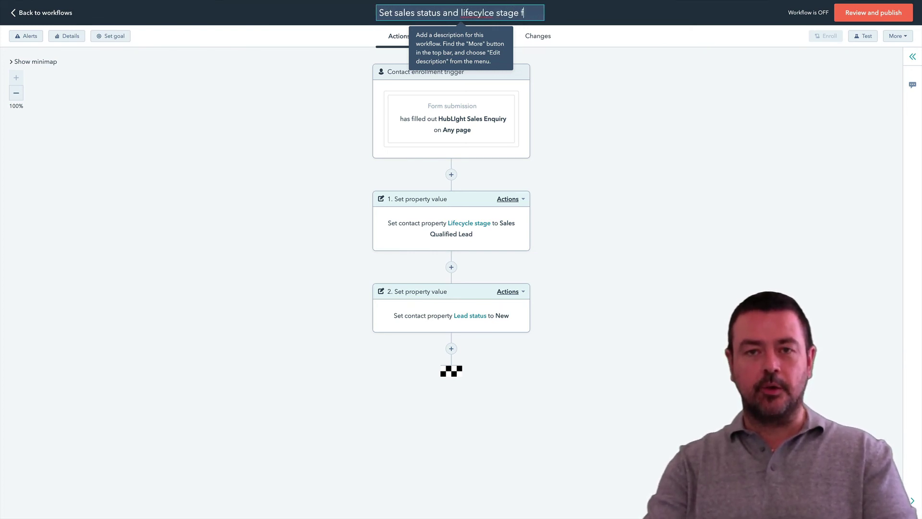
{"action": "type", "text": "rom sales enquiry form"}
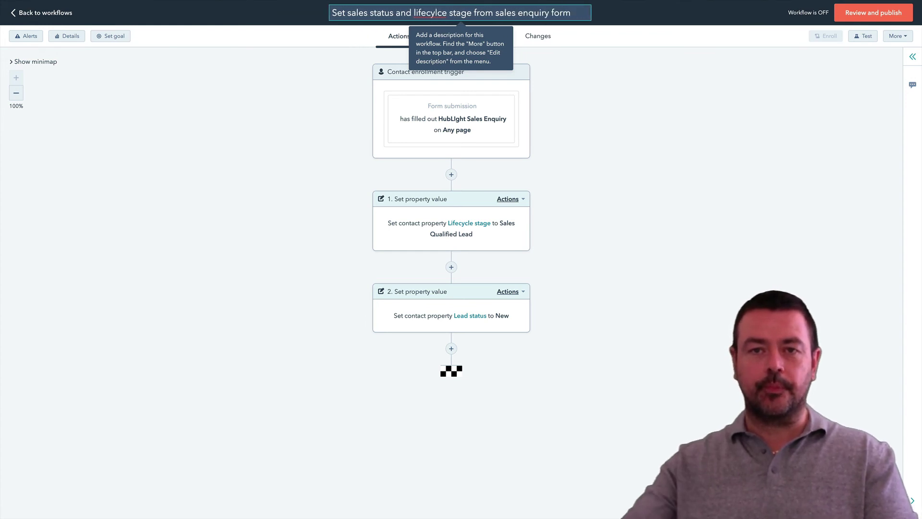
{"action": "left_click", "coordinate": [721, 126]}
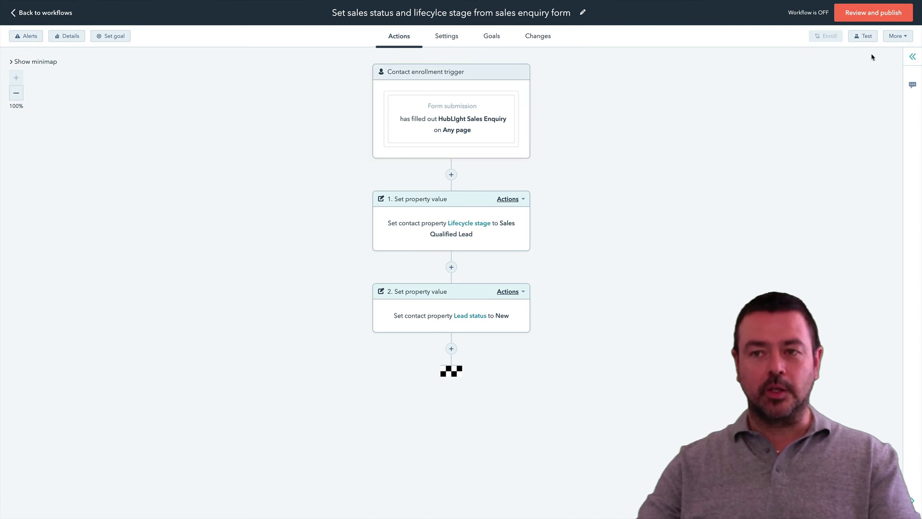
{"action": "left_click", "coordinate": [912, 57]}
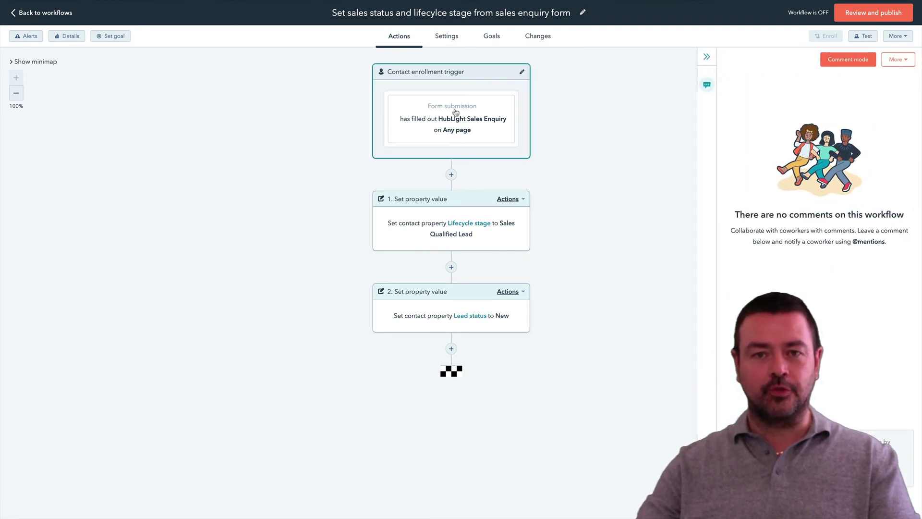
{"action": "left_click", "coordinate": [707, 57]}
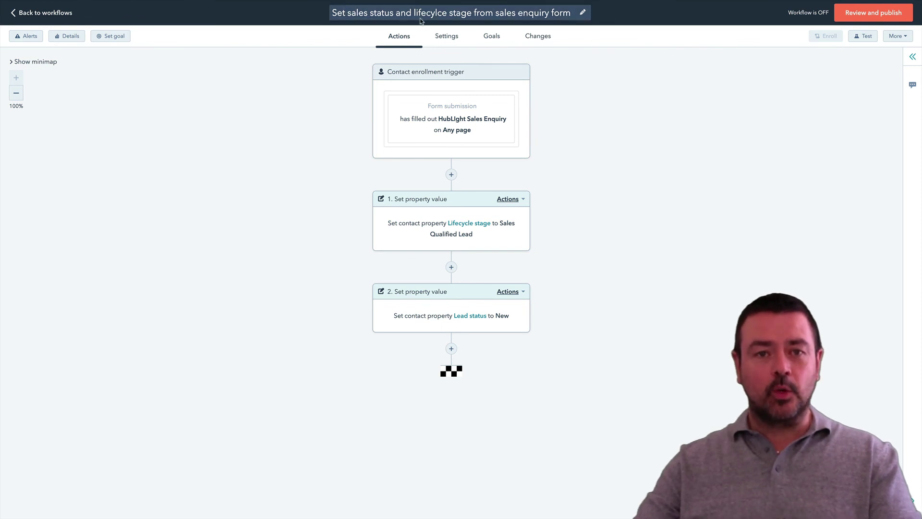
Clone the sales enquiry form workflow from the workflows list, naming the copy "Set sales status and lifecylce stage from download form".
{"action": "left_click", "coordinate": [44, 14]}
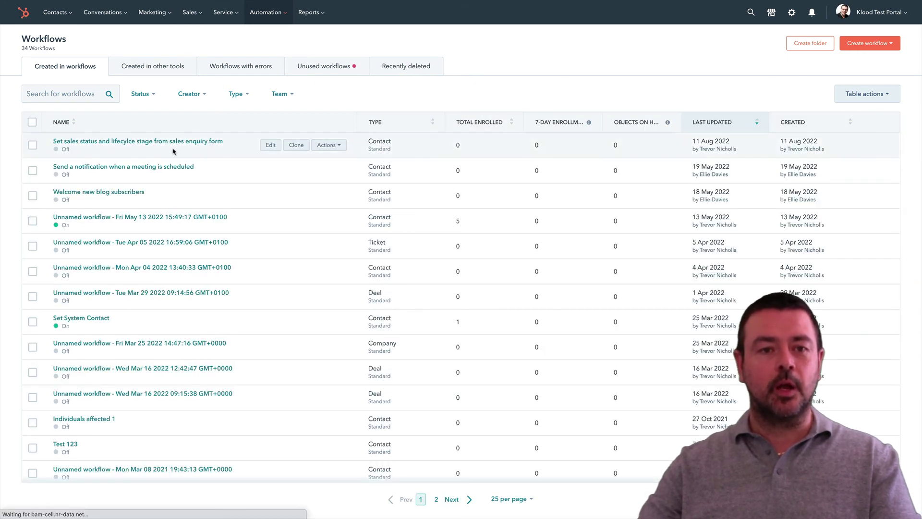
{"action": "left_click", "coordinate": [296, 145]}
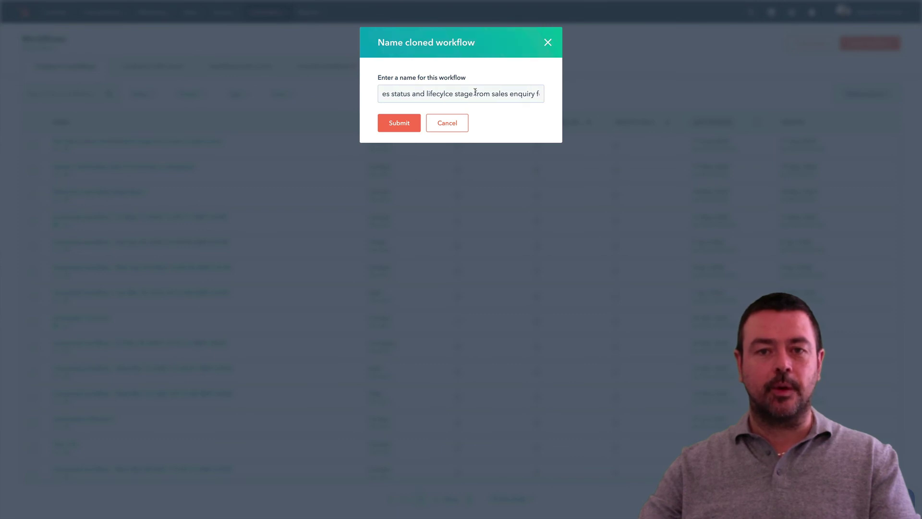
{"action": "left_click_drag", "start_coordinate": [487, 93], "coordinate": [537, 97]}
{"action": "key", "text": "BackSpace"}
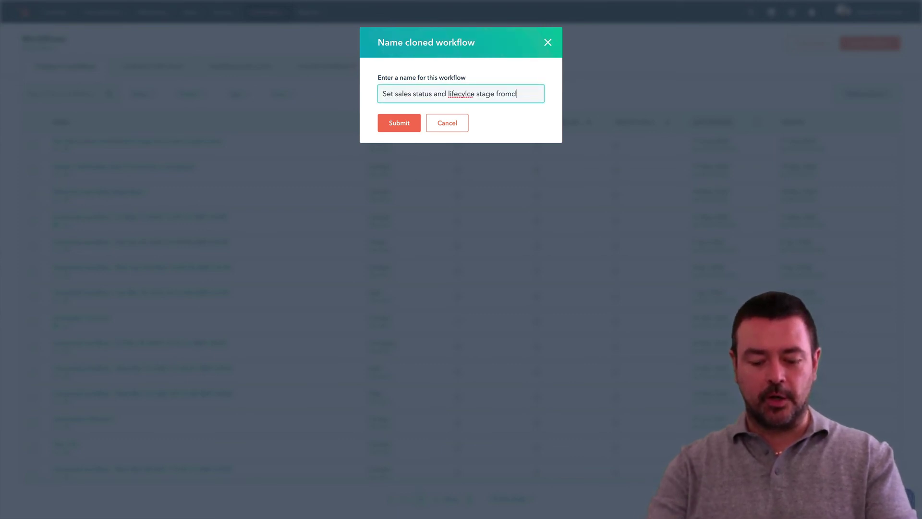
{"action": "type", "text": "doen"}
{"action": "key", "text": "BackSpace"}
{"action": "key", "text": "BackSpace"}
{"action": "key", "text": "BackSpace"}
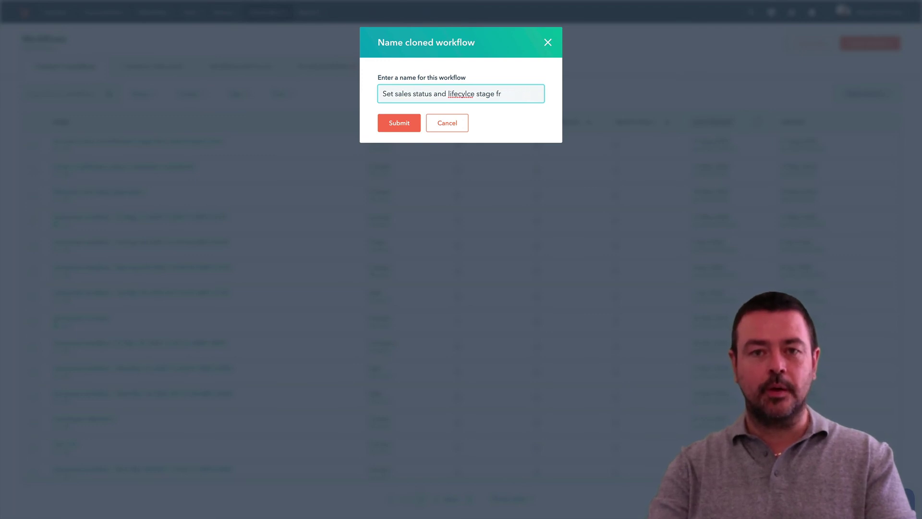
{"action": "type", "text": "om downl"}
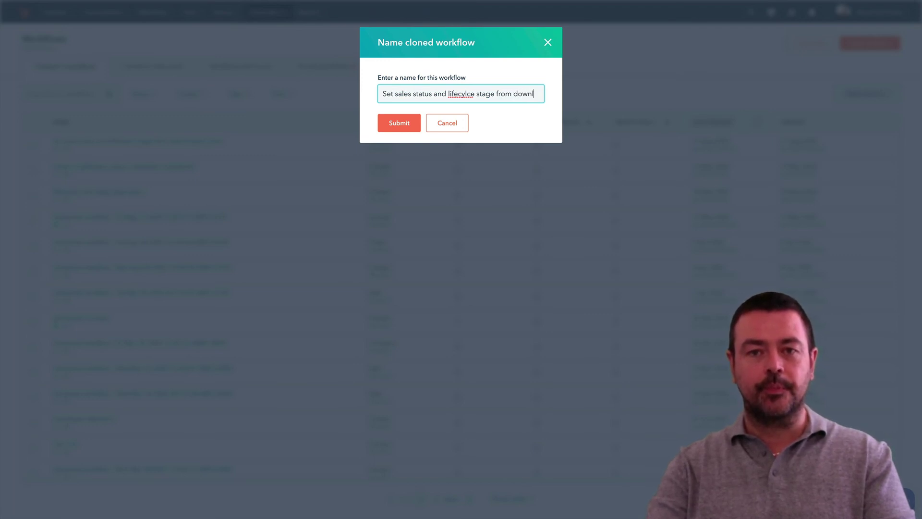
{"action": "type", "text": "oad form"}
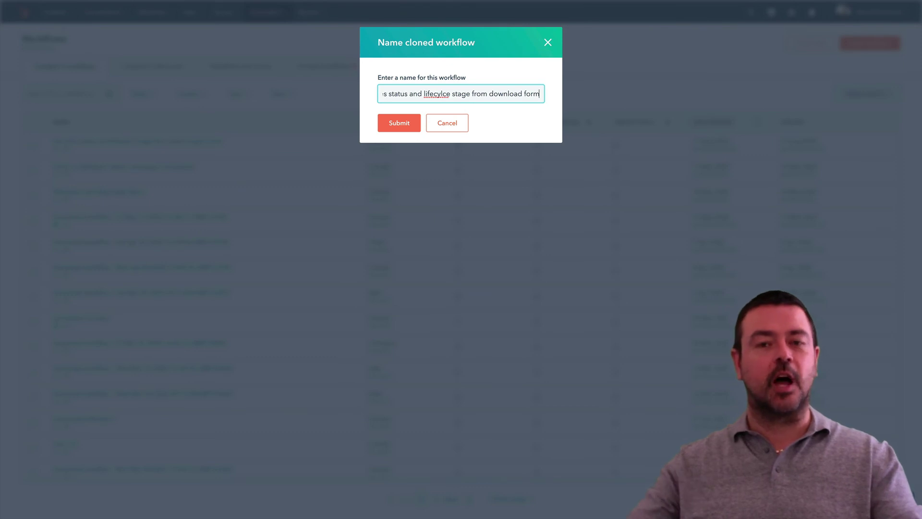
{"action": "left_click", "coordinate": [404, 126]}
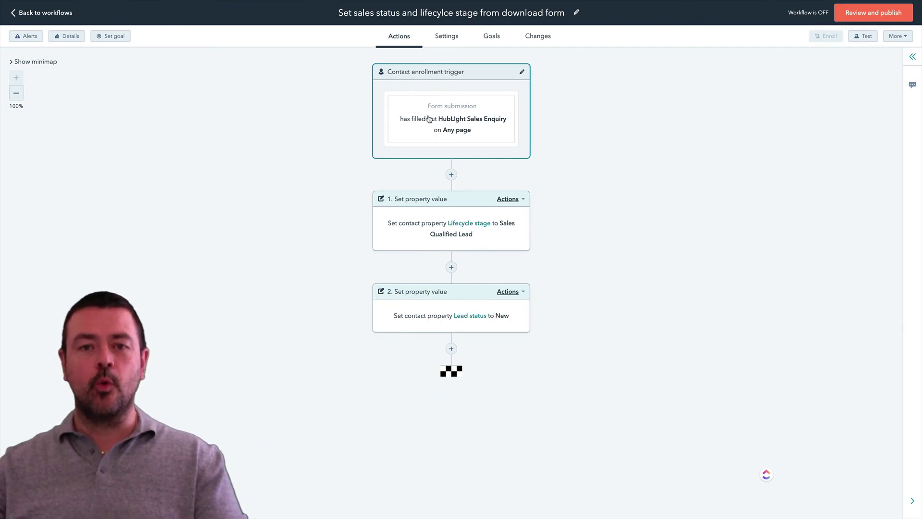
Replace the cloned workflow's enrollment trigger with contacts who have filled out the HubLight Ebook Download form on any page, and save it.
{"action": "left_click", "coordinate": [449, 109]}
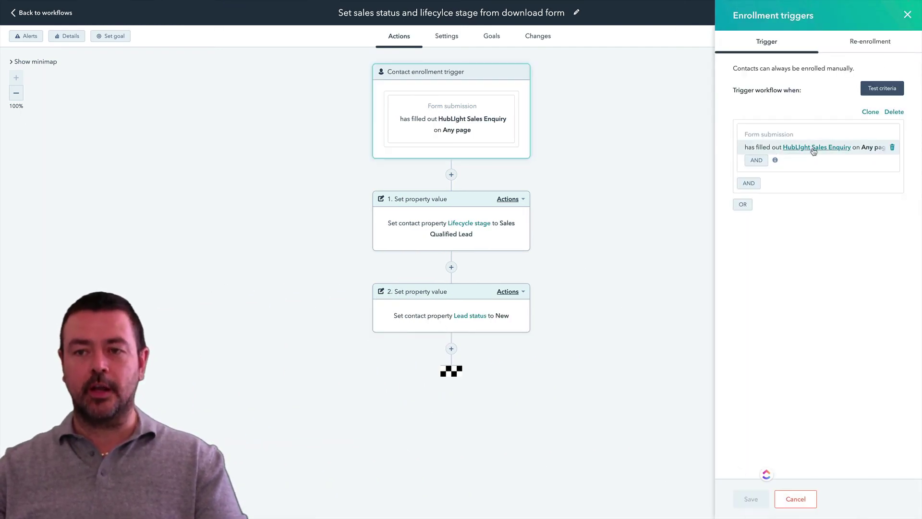
{"action": "left_click", "coordinate": [891, 147]}
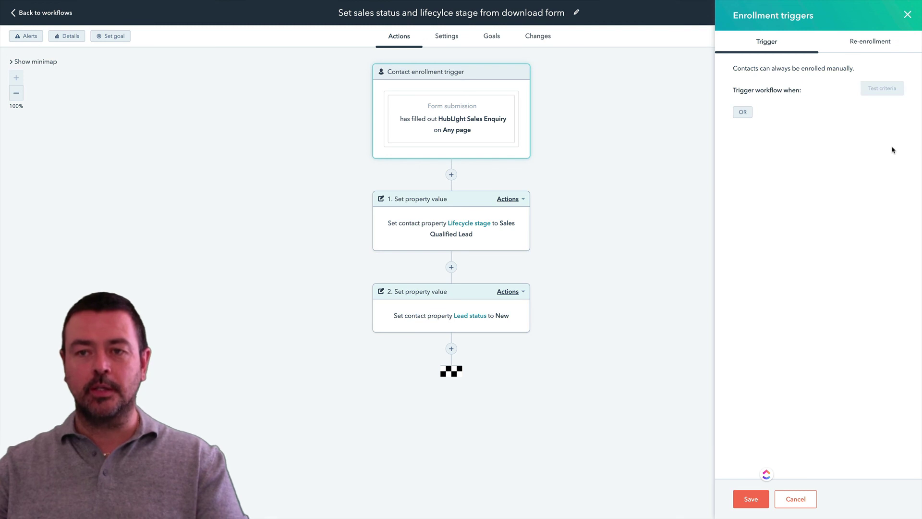
{"action": "left_click", "coordinate": [743, 112]}
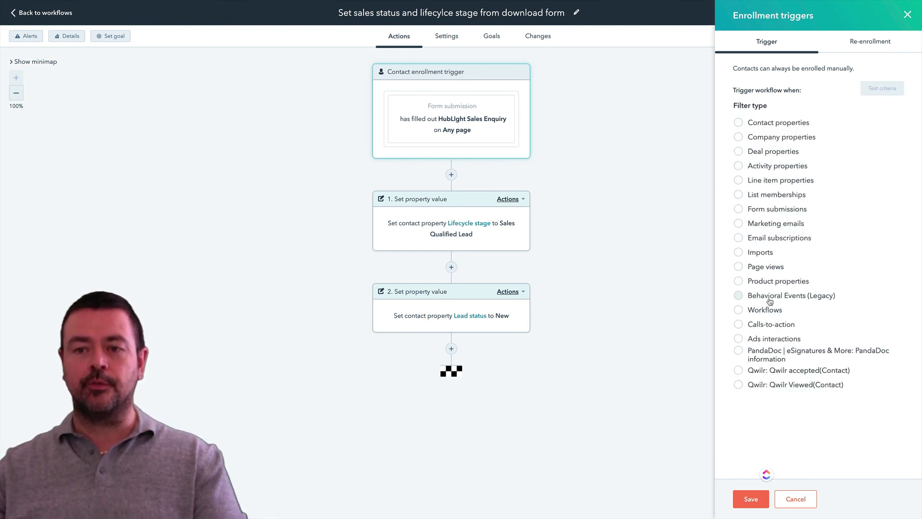
{"action": "left_click", "coordinate": [791, 210]}
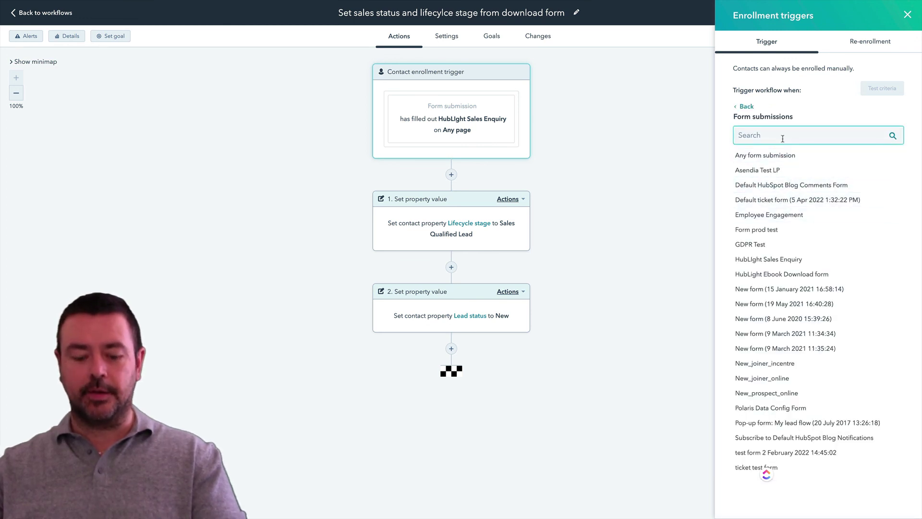
{"action": "type", "text": "hub"}
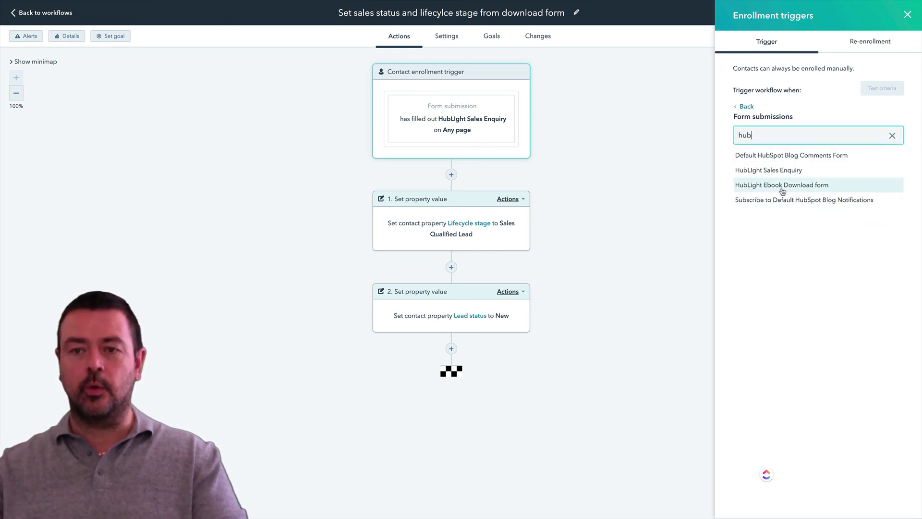
{"action": "left_click", "coordinate": [821, 188]}
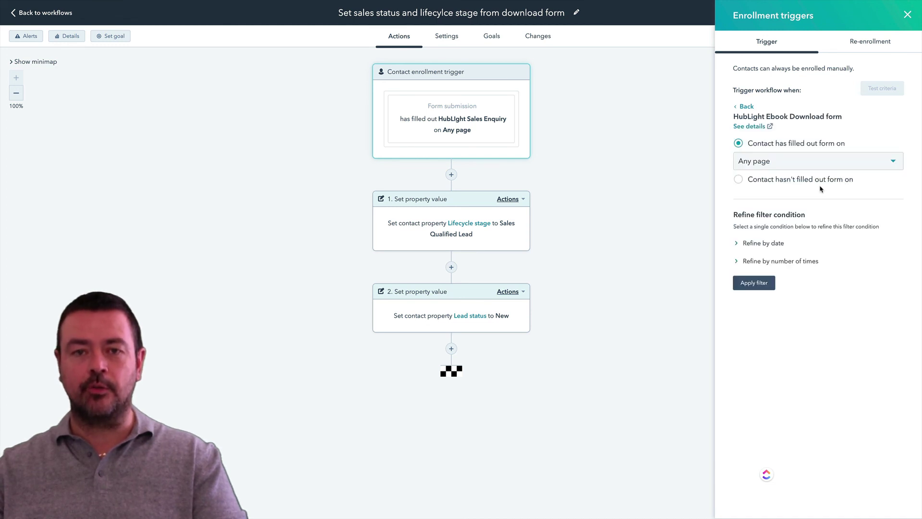
{"action": "left_click", "coordinate": [769, 285]}
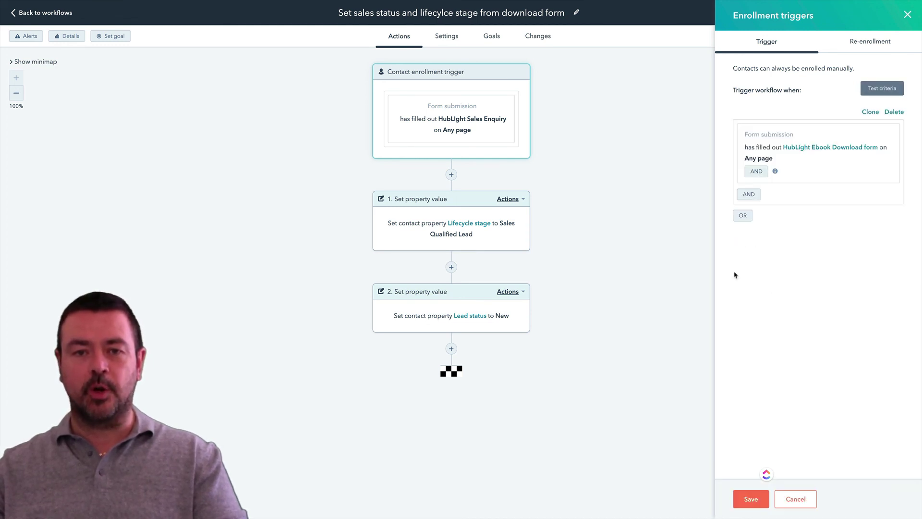
{"action": "left_click", "coordinate": [739, 499]}
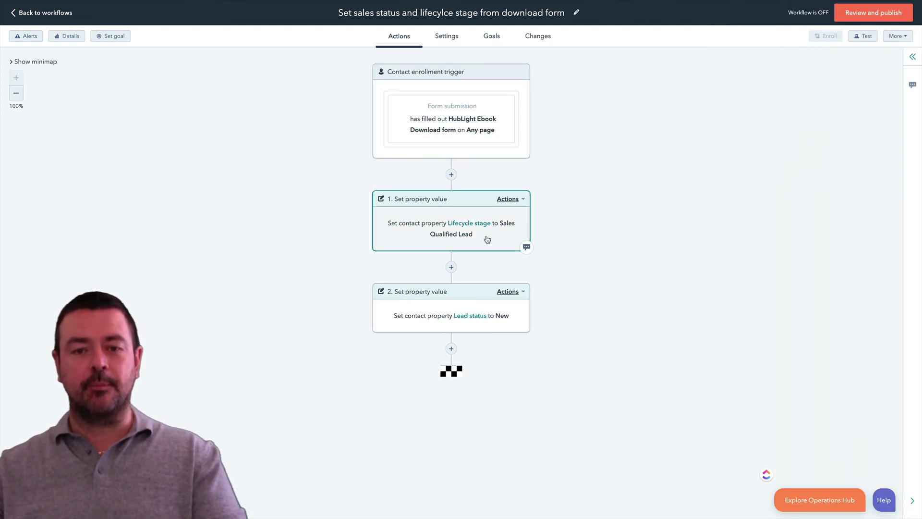
Change the first Set property value action to set Lifecycle stage to Marketing Qualified Lead and save it.
{"action": "left_click", "coordinate": [488, 238]}
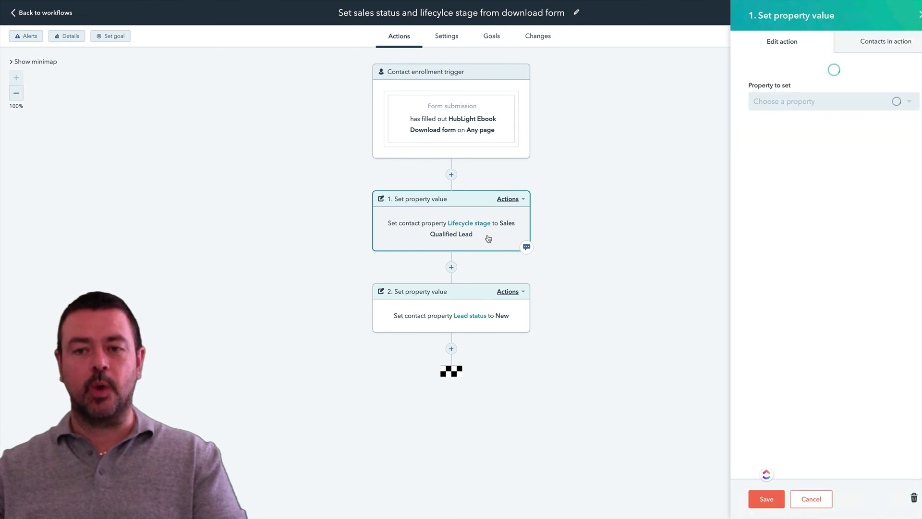
{"action": "left_click", "coordinate": [796, 167]}
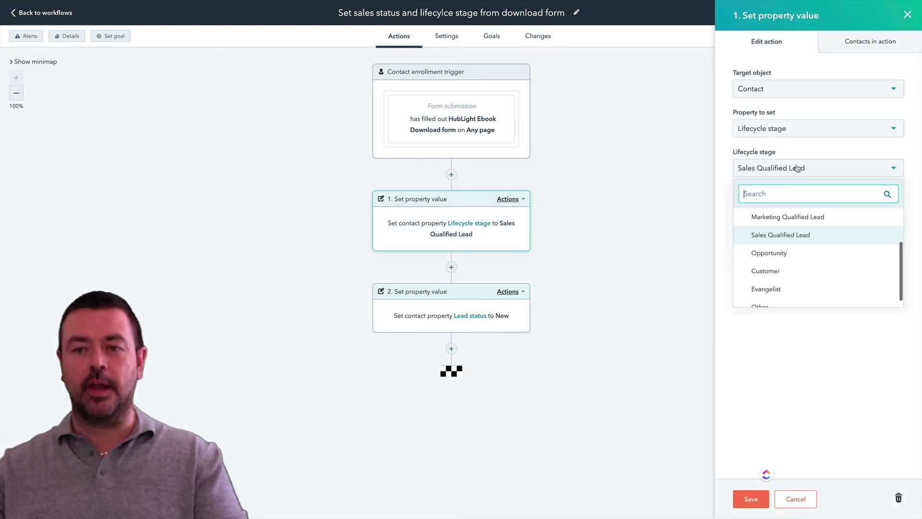
{"action": "left_click", "coordinate": [789, 214]}
{"action": "left_click", "coordinate": [752, 501]}
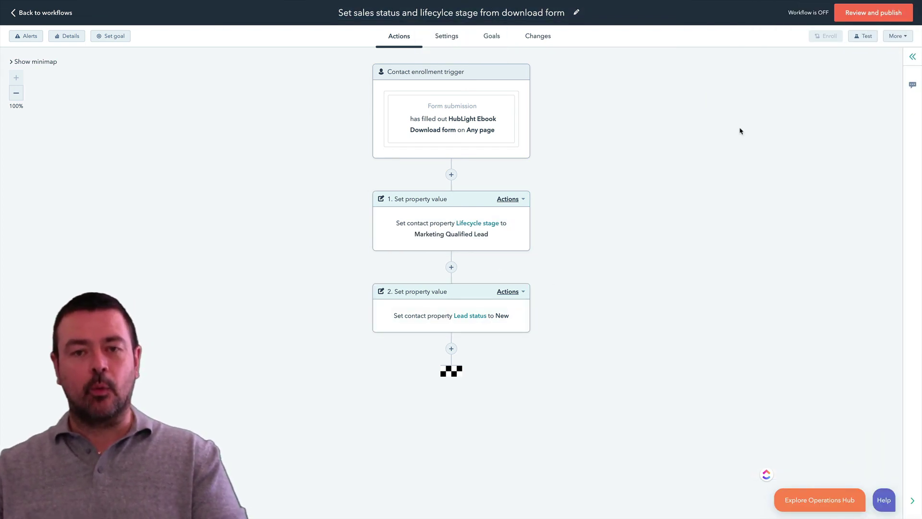
Open the re-enrollment settings of the contact enrollment trigger.
{"action": "left_click", "coordinate": [473, 83]}
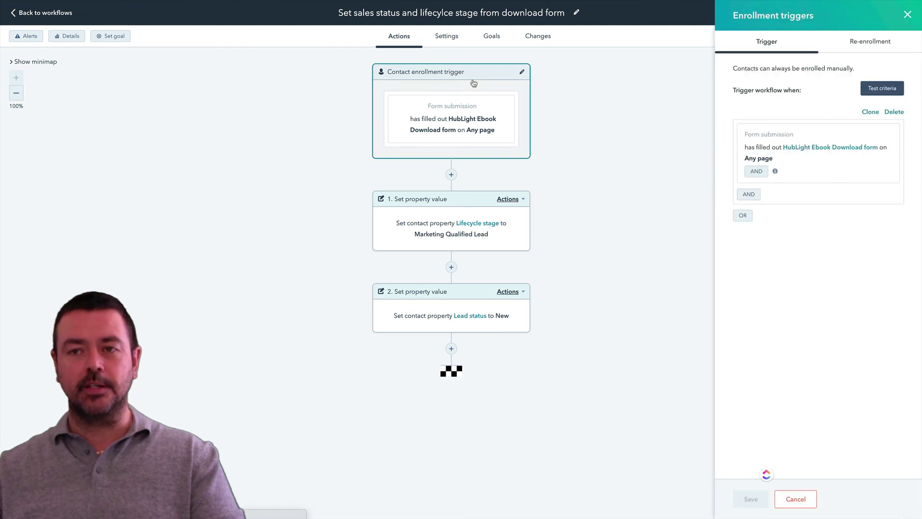
{"action": "left_click", "coordinate": [860, 46]}
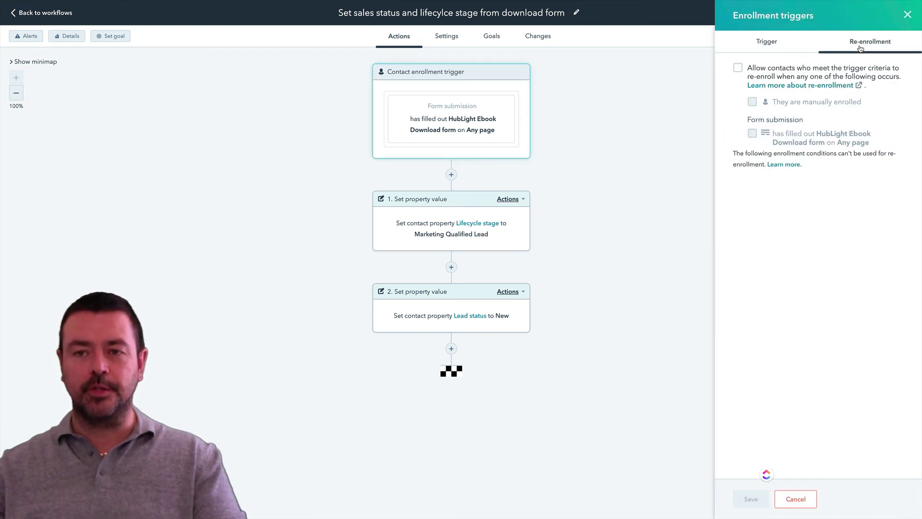